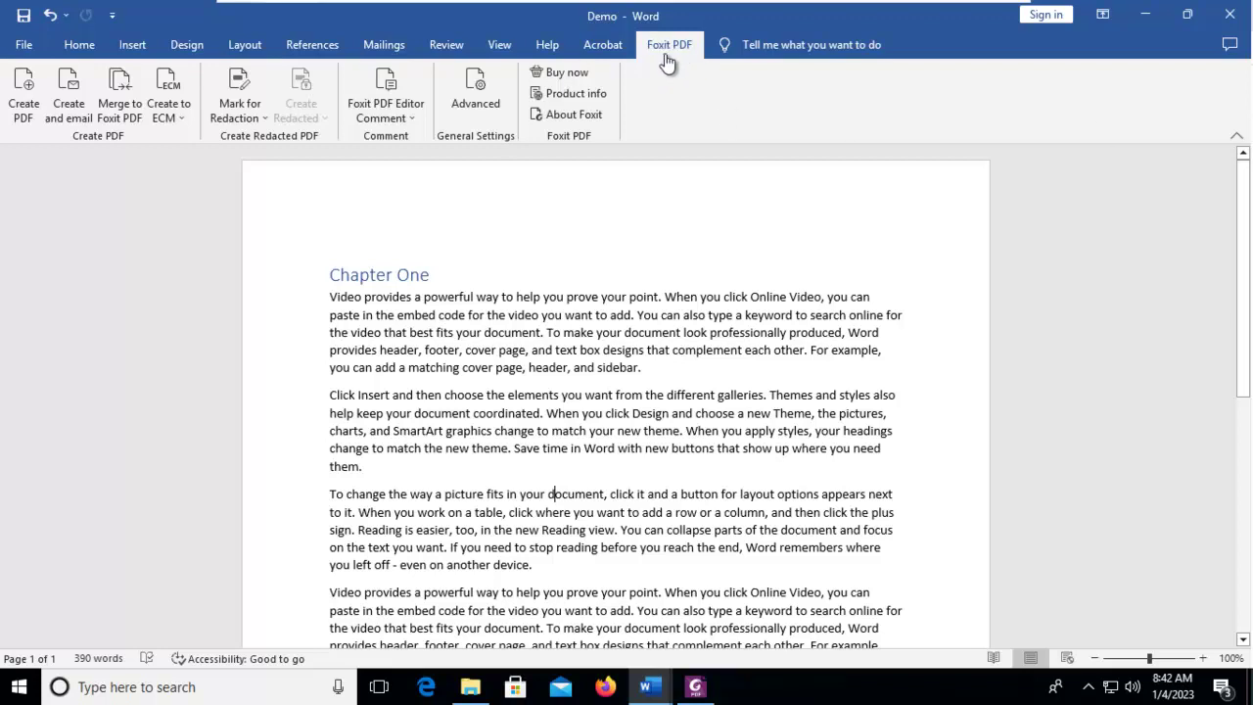
- Set the default conversion settings of the Foxit PDF add-in to PDF/A-1b
click(479, 98)
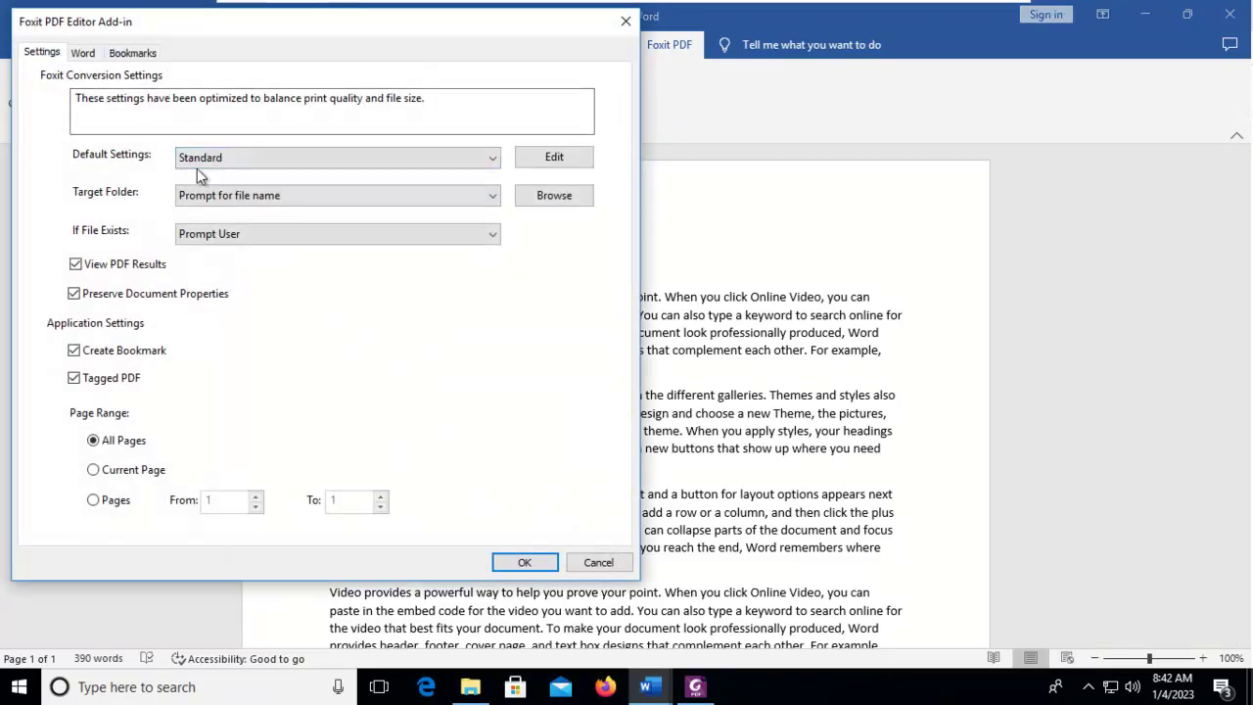
click(199, 160)
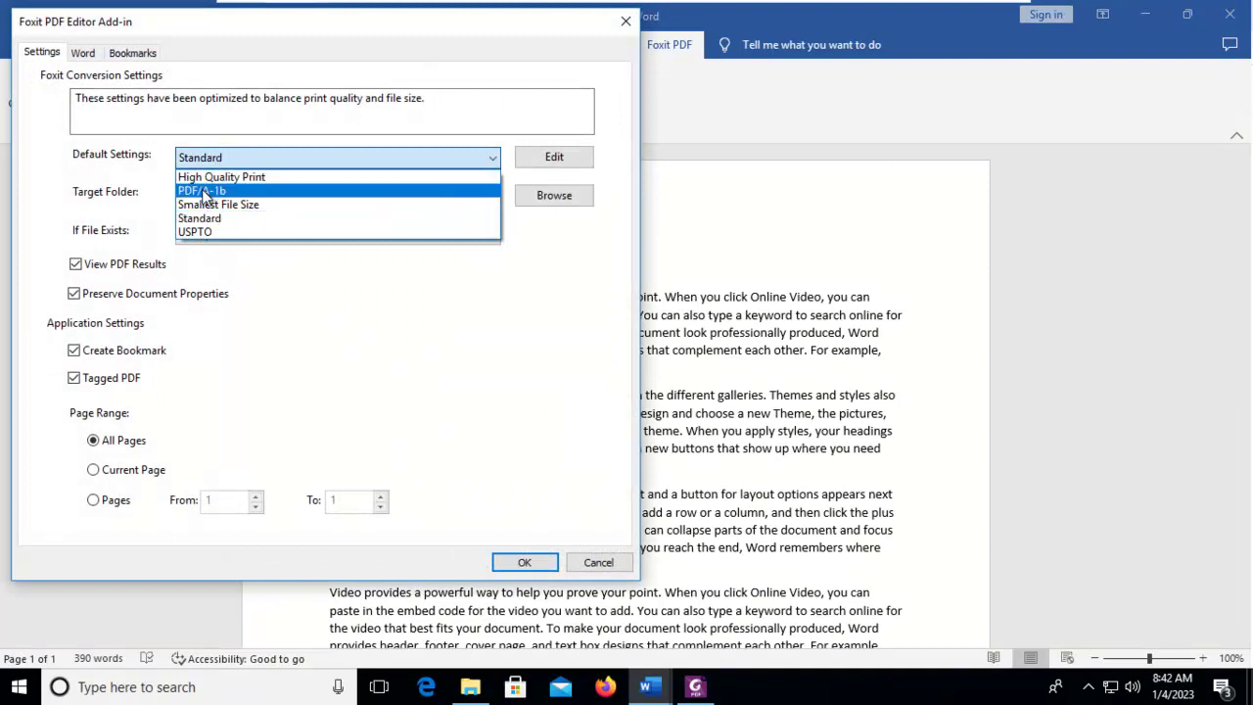
click(203, 189)
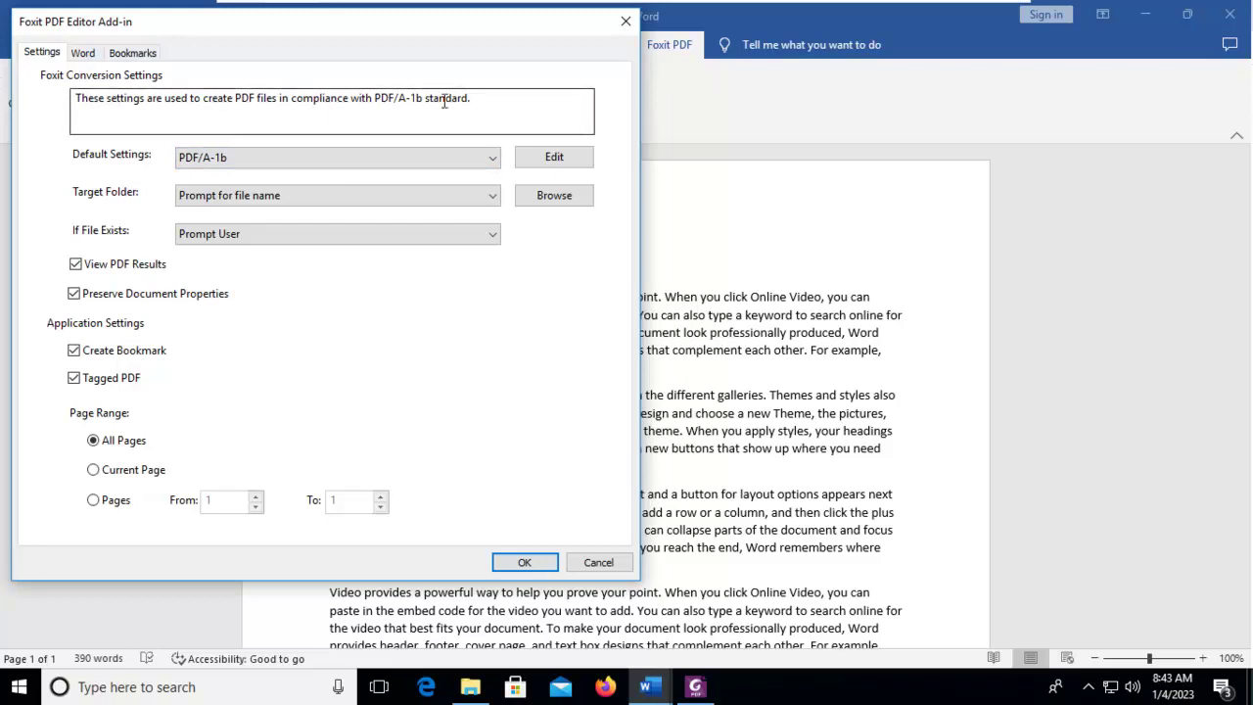
click(524, 562)
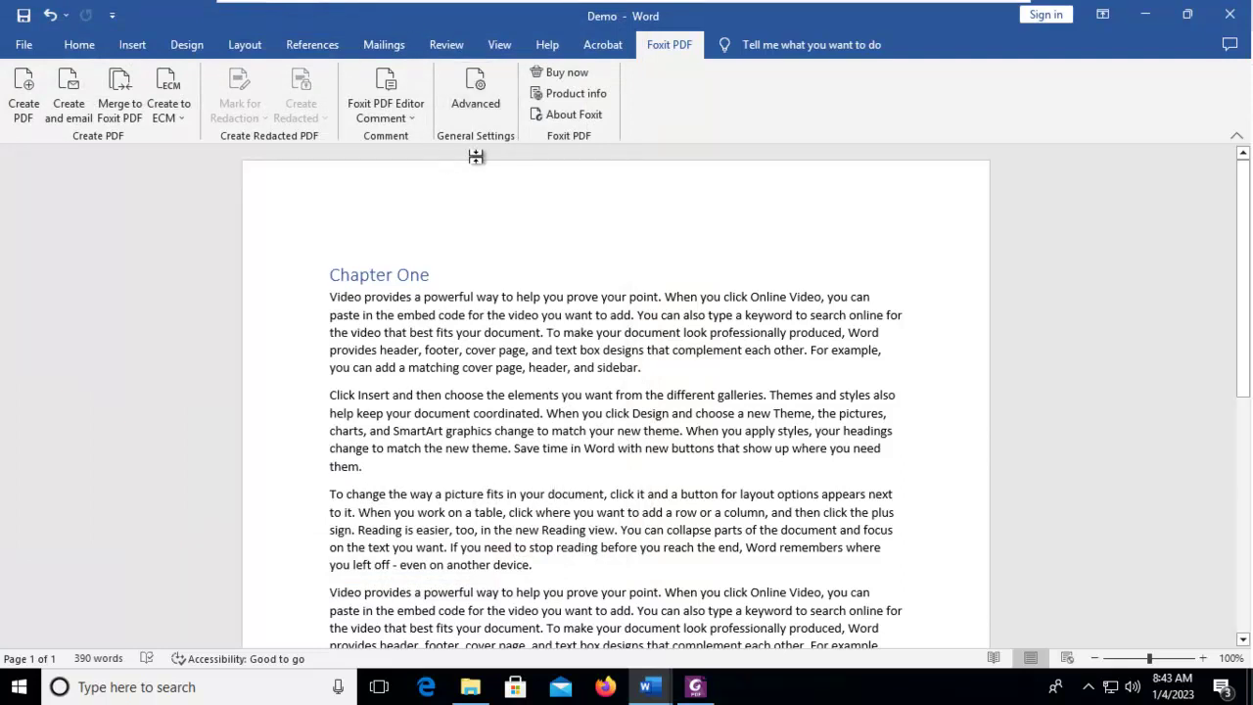
click(18, 94)
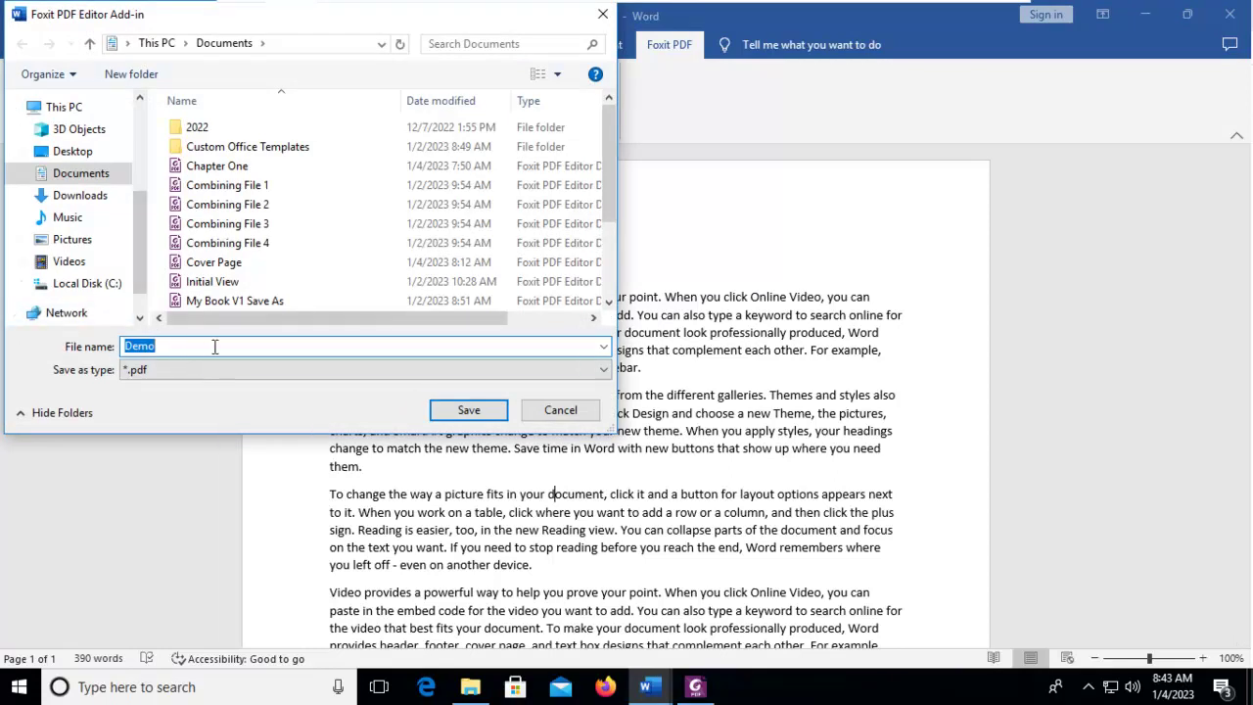
click(185, 370)
click(185, 370)
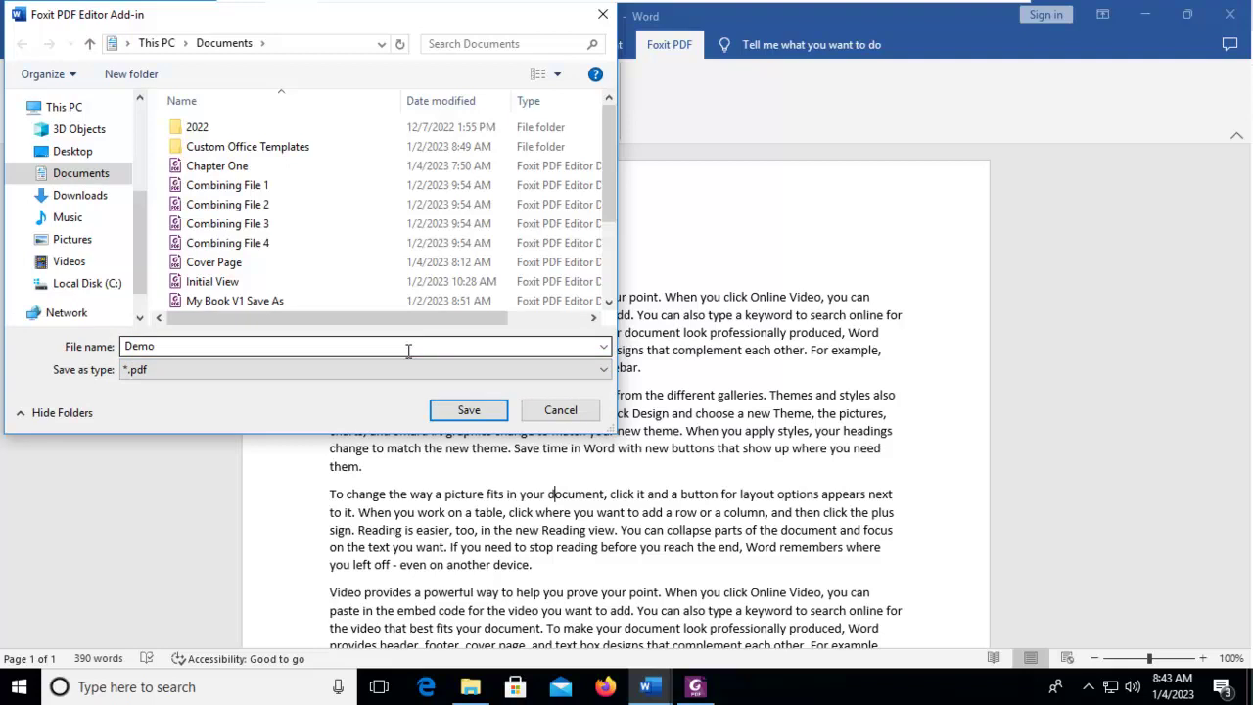
click(559, 410)
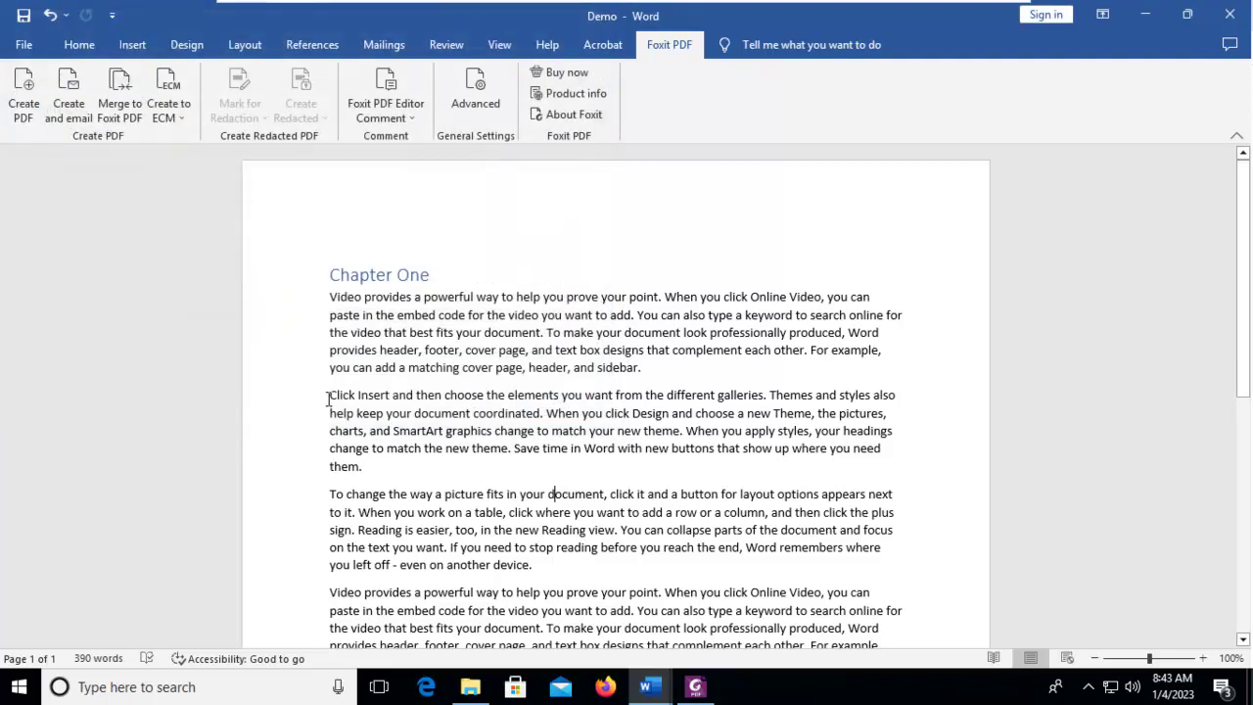
click(304, 298)
click(344, 456)
- Set the default conversion settings of the Foxit PDF Editor Printer to PDF/A-1b for printing this document
click(24, 44)
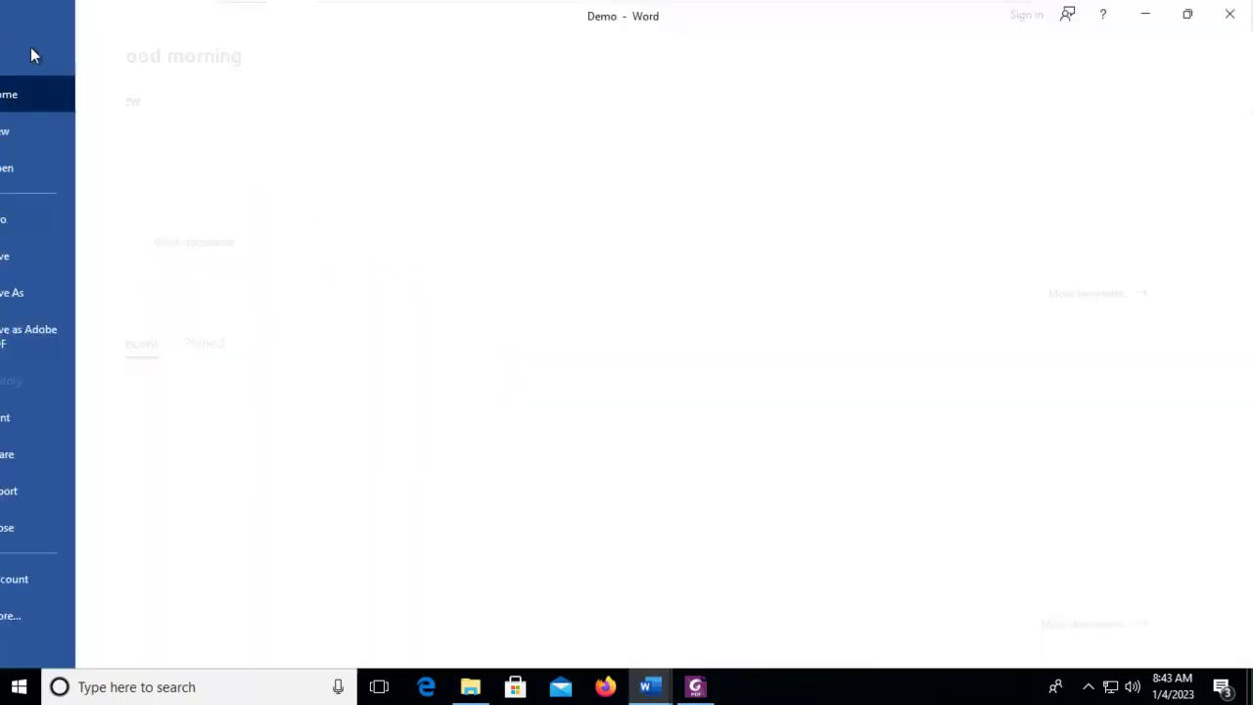
click(59, 419)
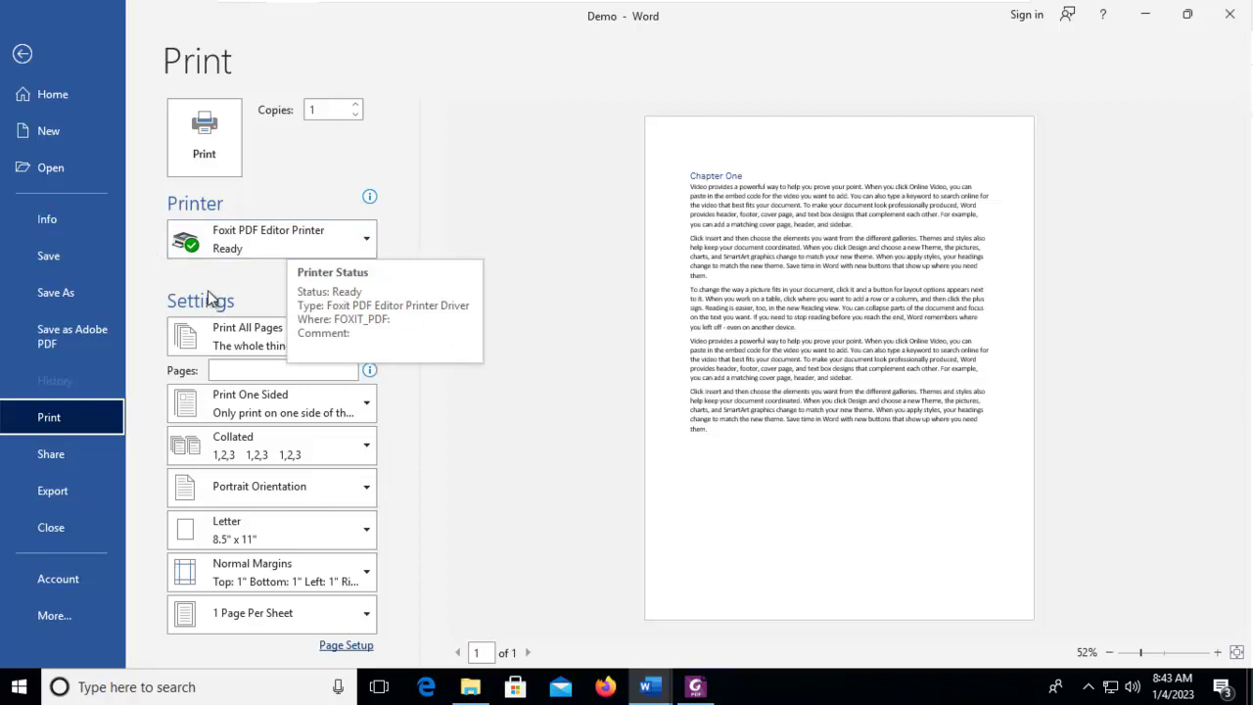
click(345, 271)
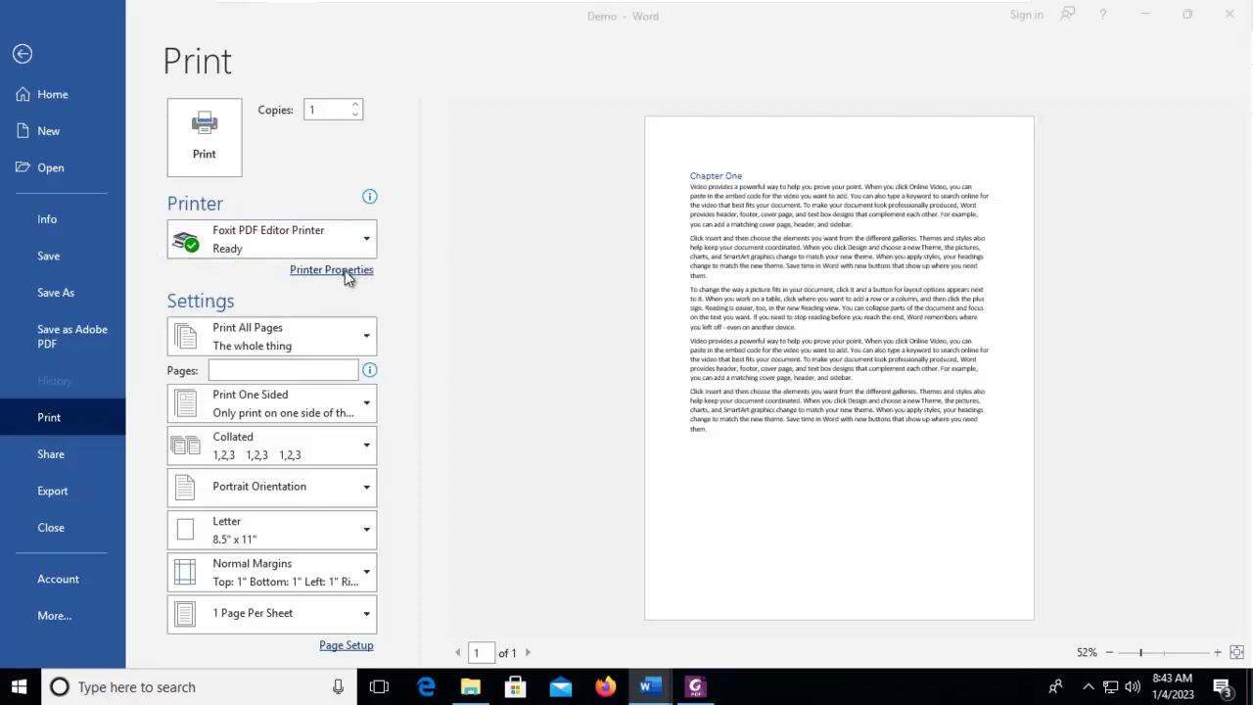
click(248, 232)
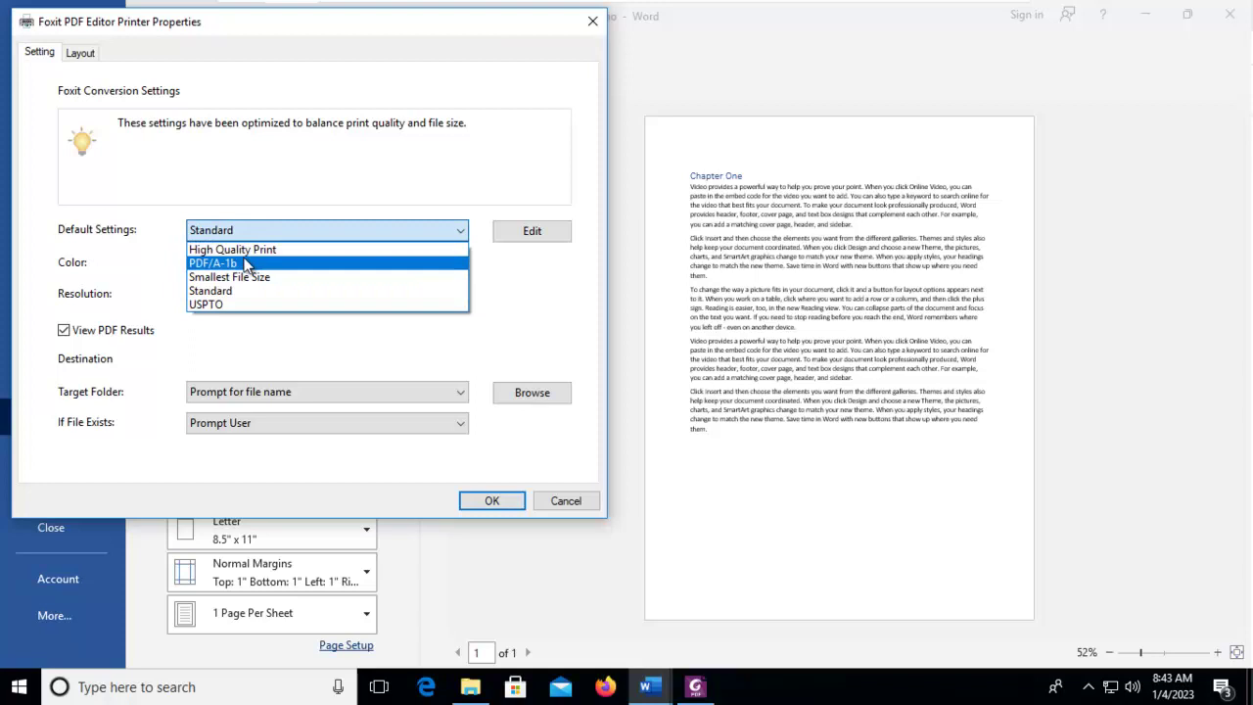
click(246, 263)
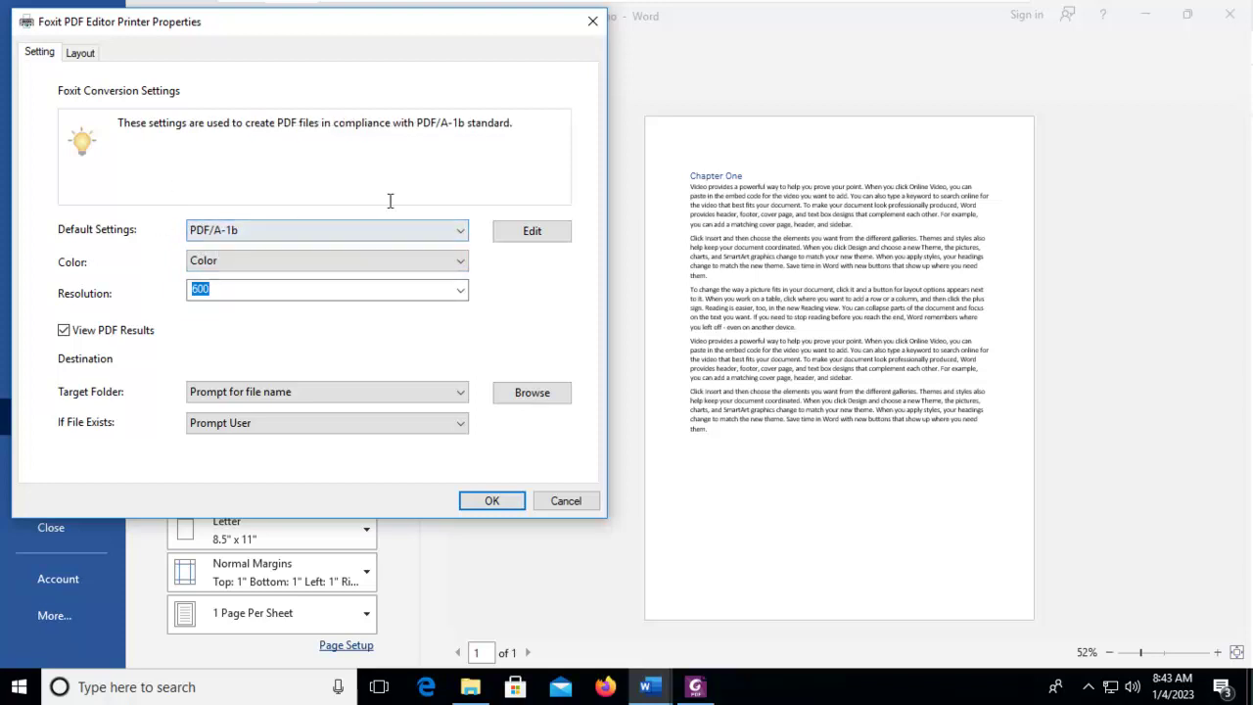
click(492, 502)
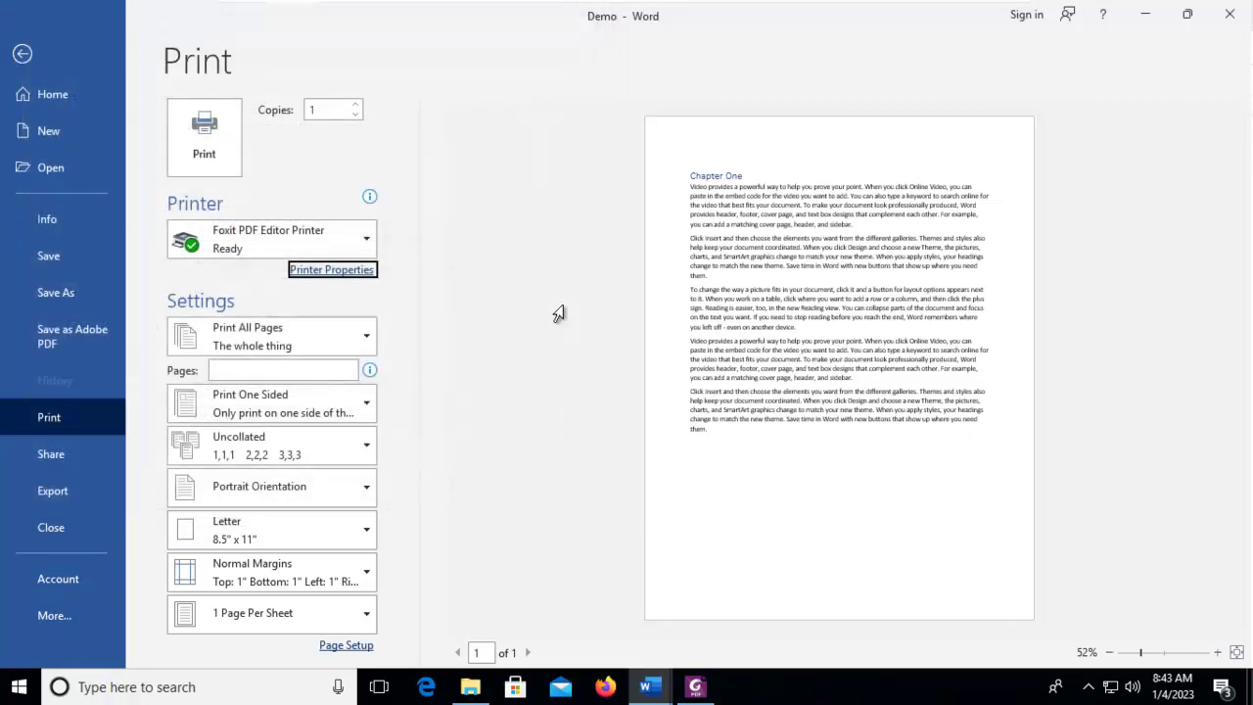
- Print the document to a PDF file named Demo_Print in the Documents folder
click(203, 134)
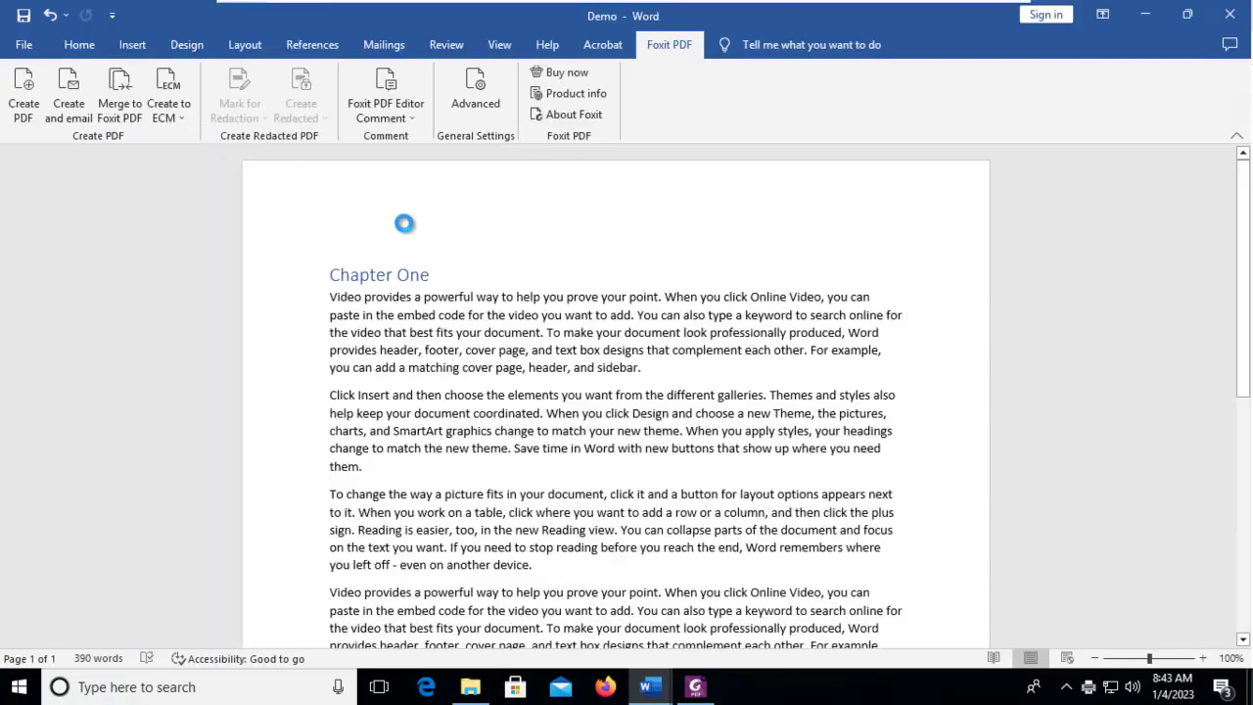
click(174, 348)
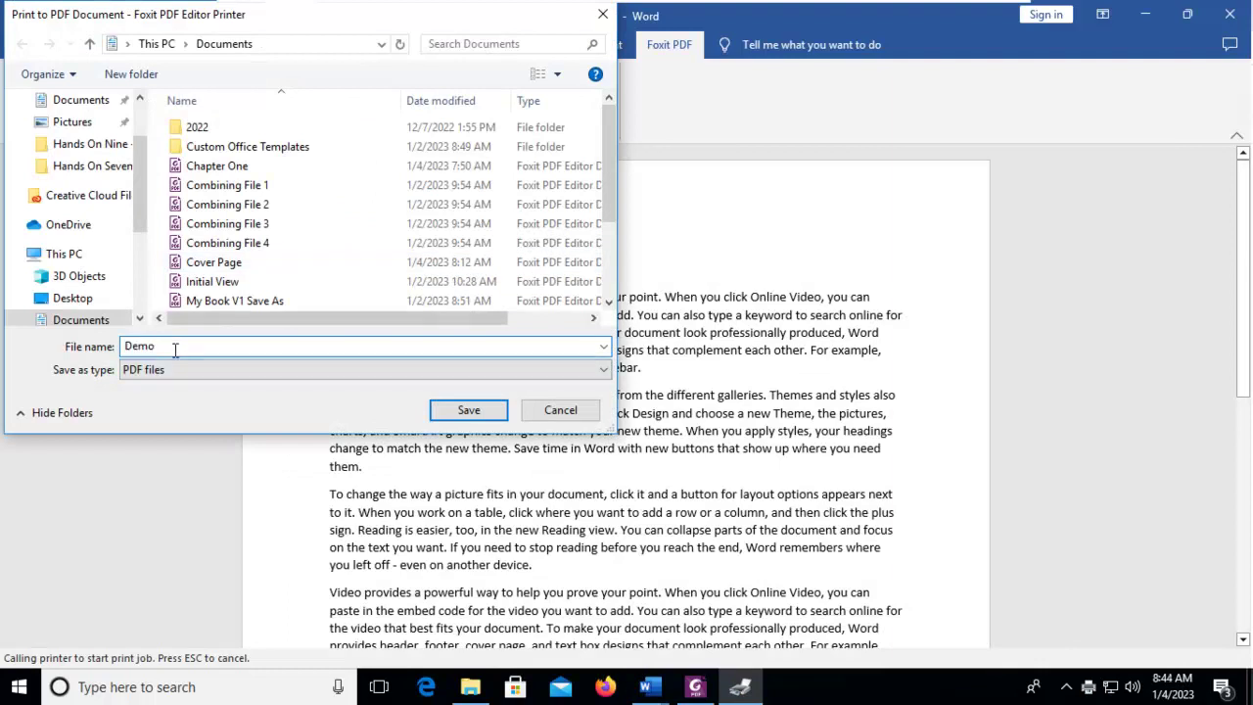
text(_Print)
click(464, 411)
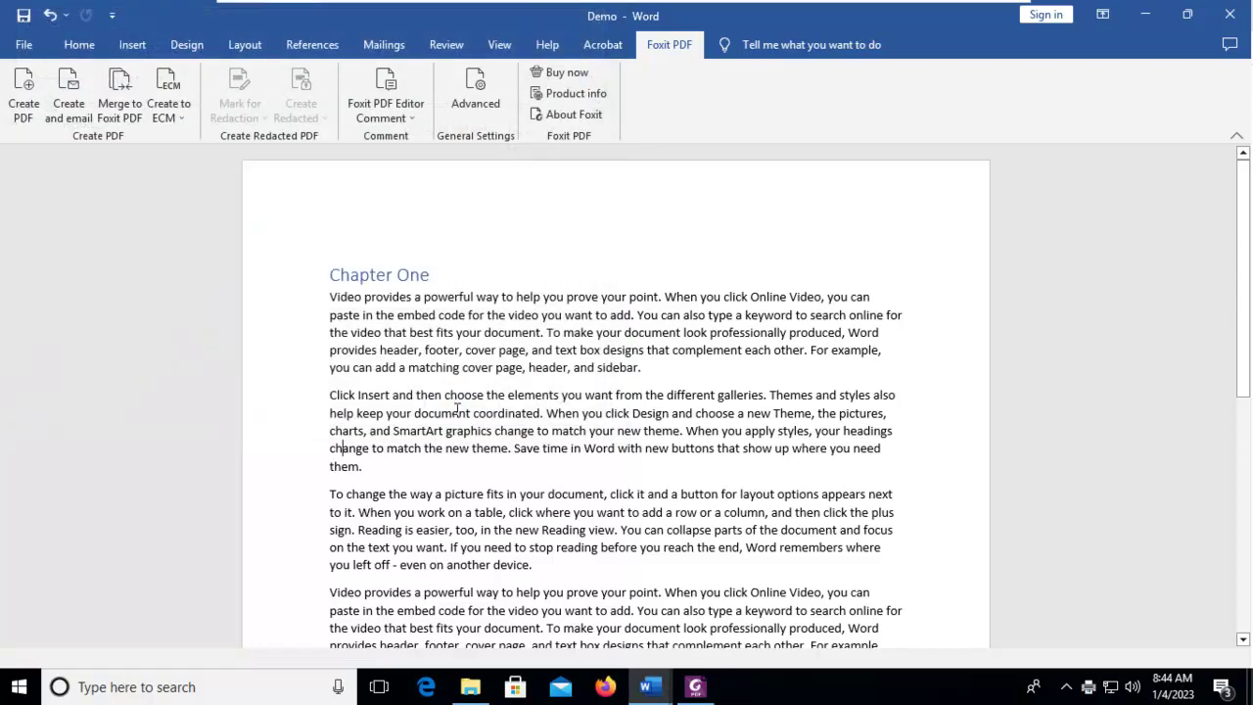
- Switch to Foxit PDF Editor, open Demo_Print.pdf to view it, and return to the Weston Village document
click(695, 687)
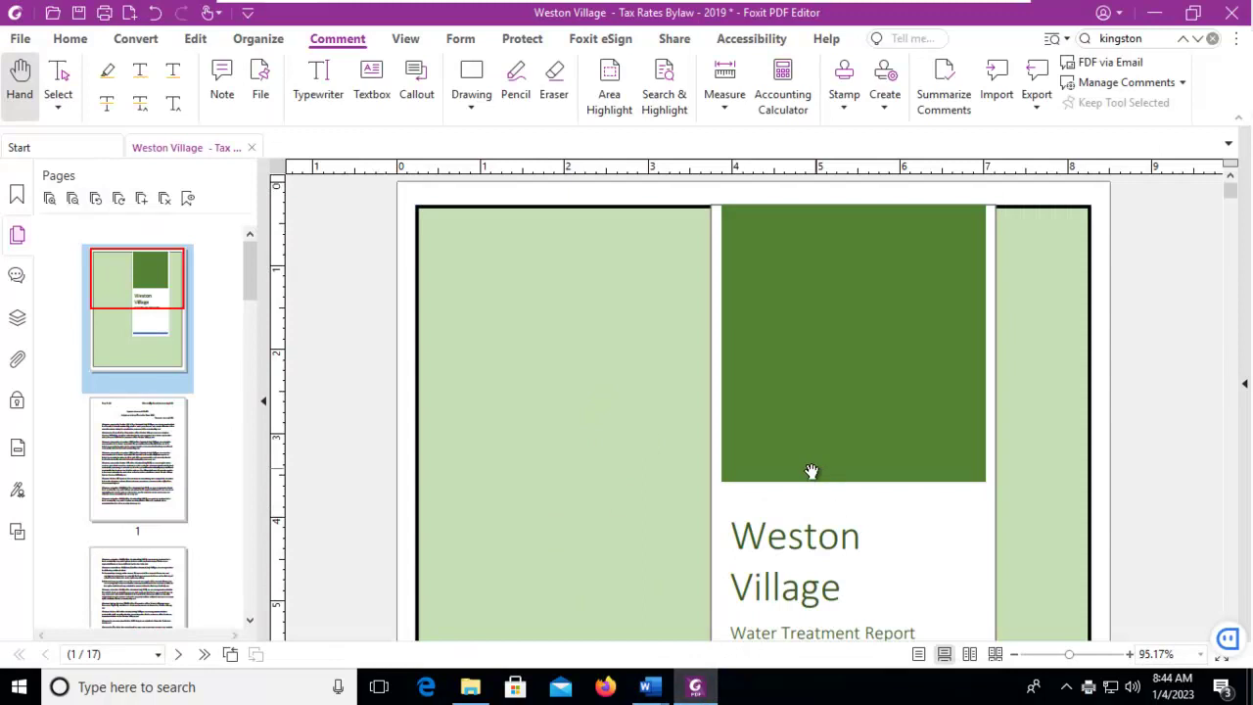
click(23, 41)
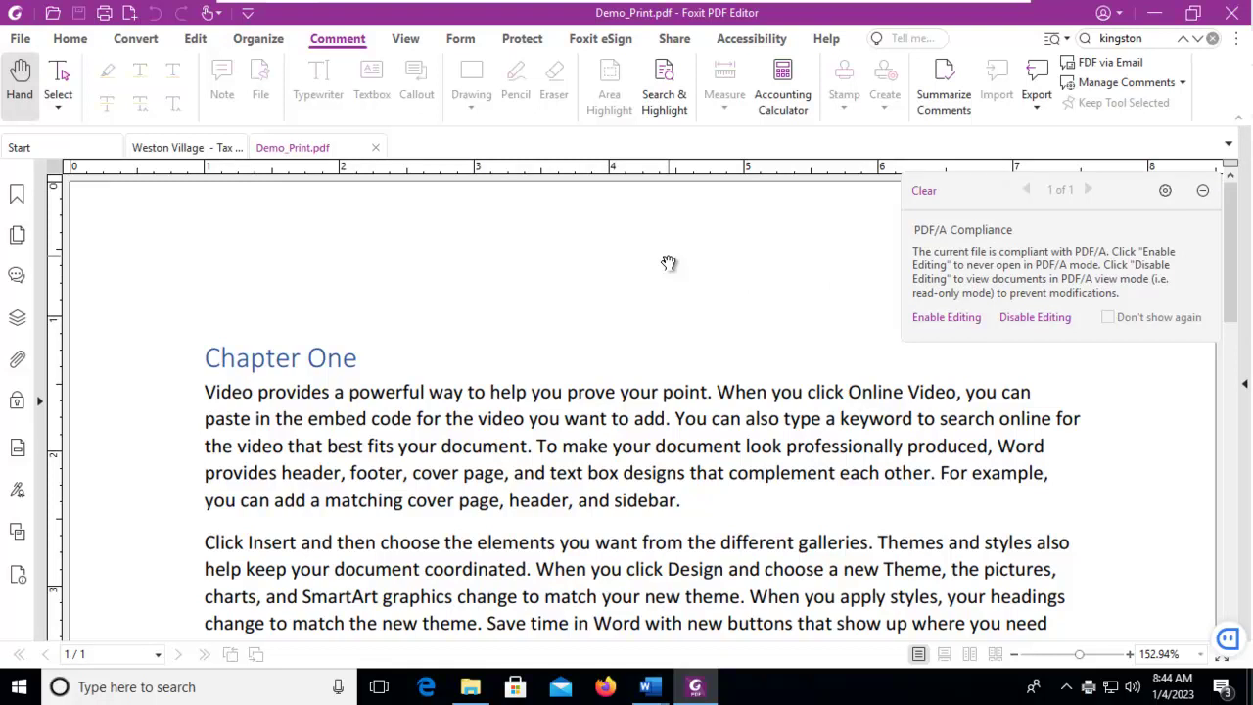
click(171, 149)
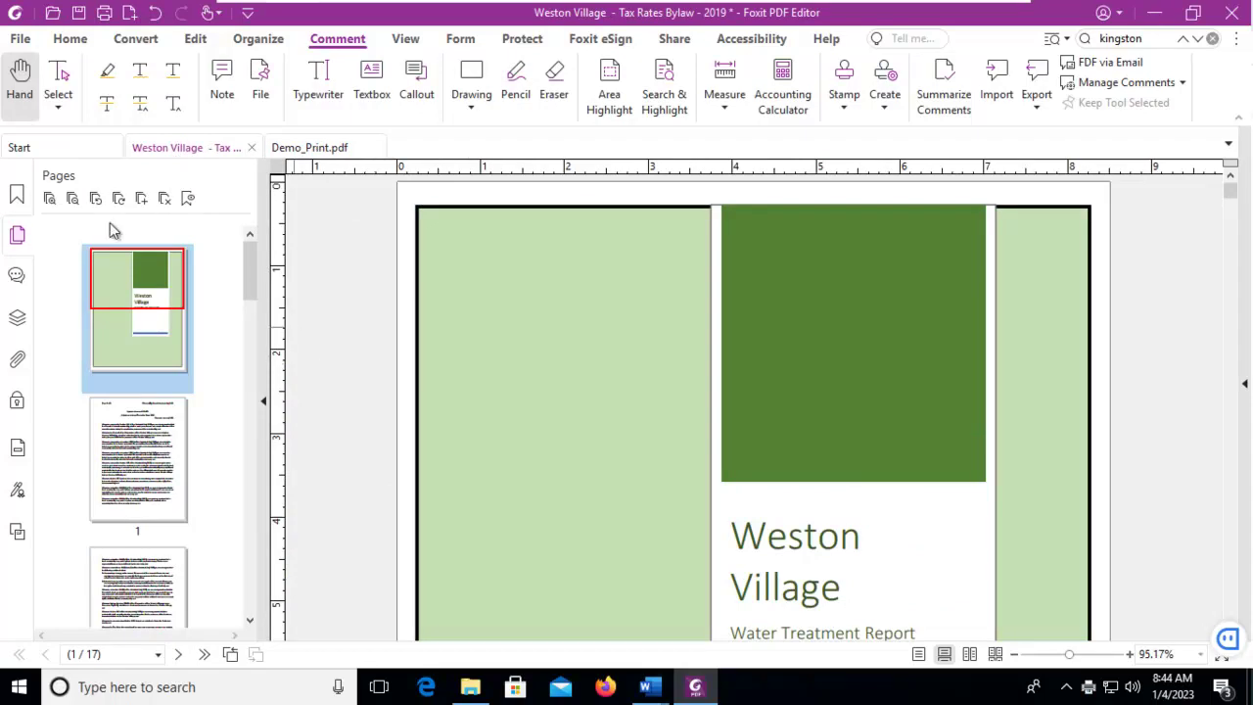
- Try to save a copy of the Weston Village document in the Documents folder as PDF/A
click(24, 39)
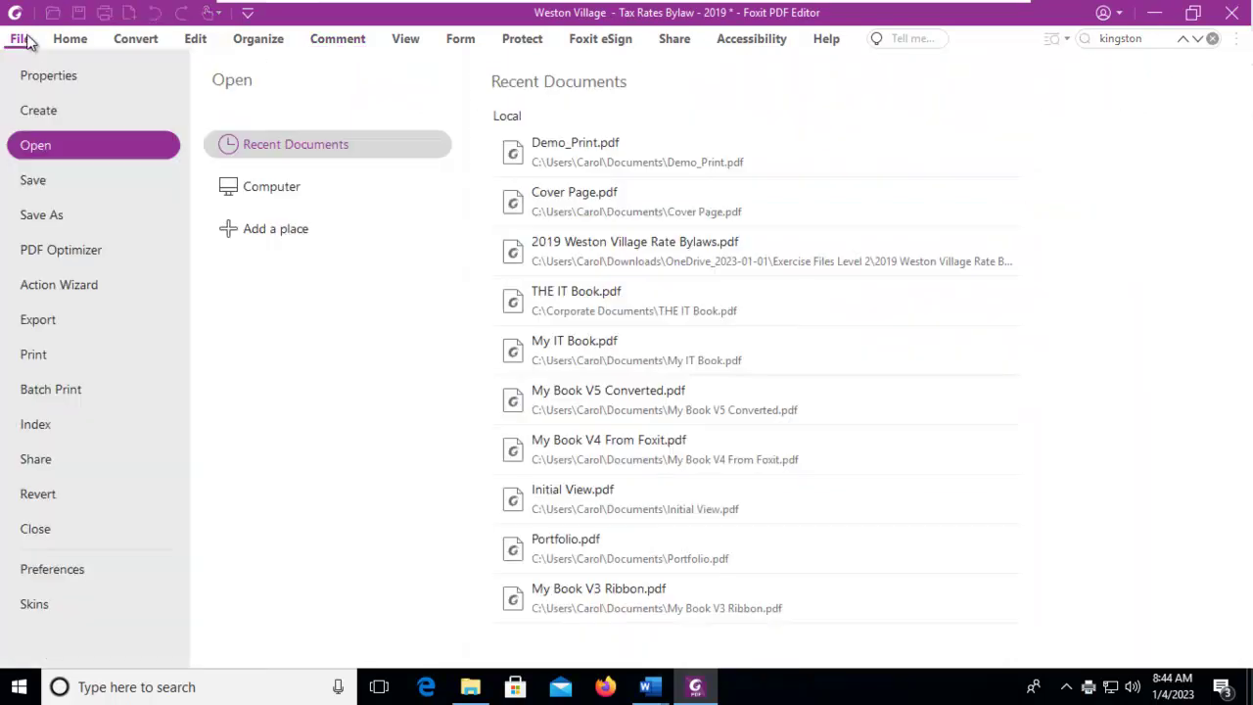
click(55, 213)
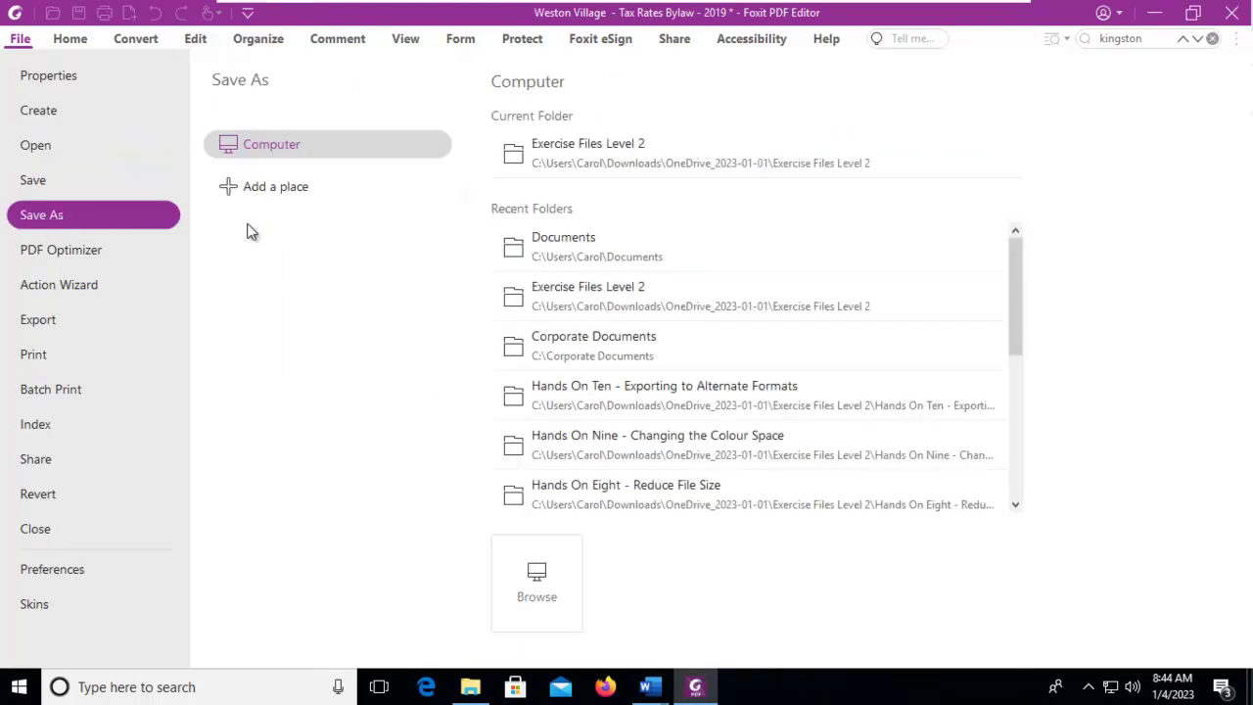
click(545, 578)
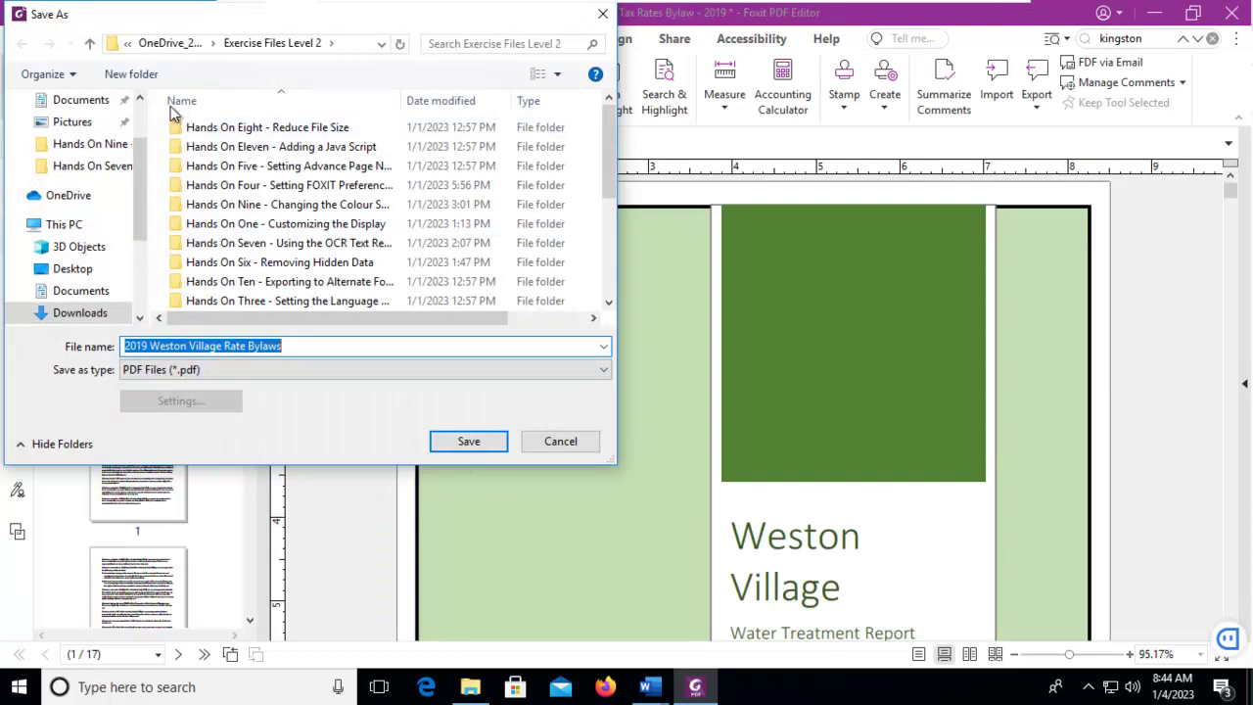
click(86, 100)
click(195, 374)
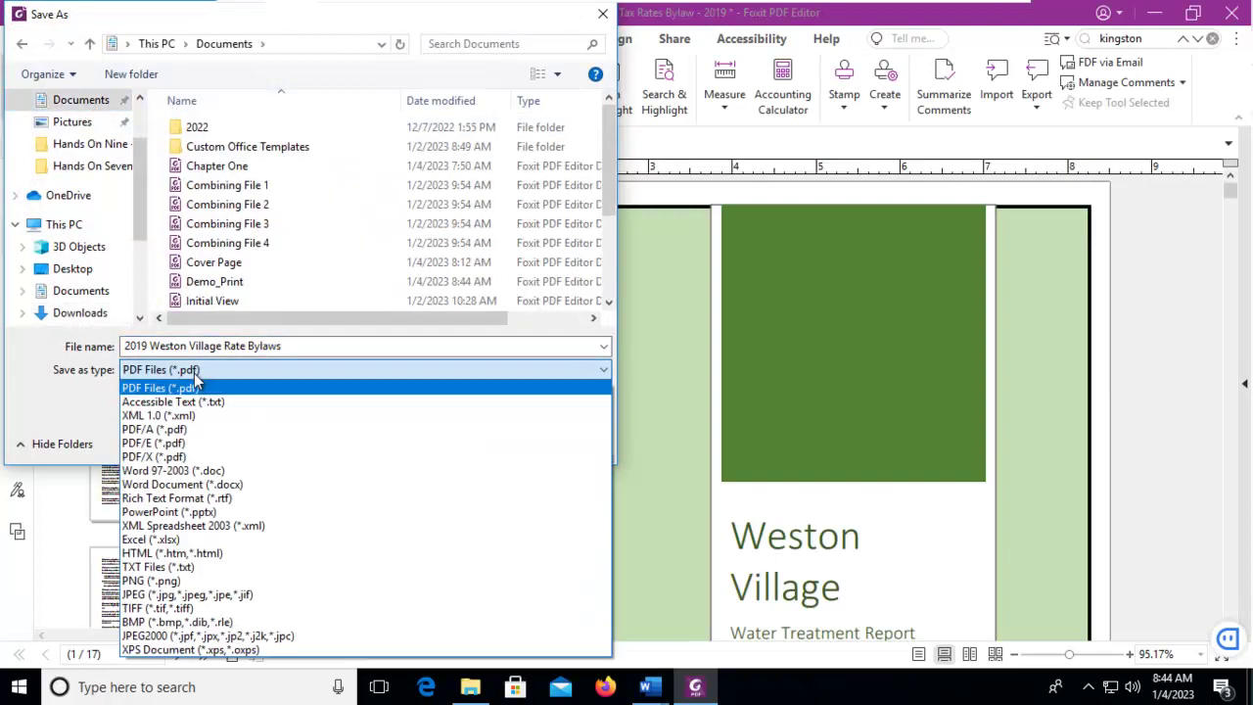
click(164, 430)
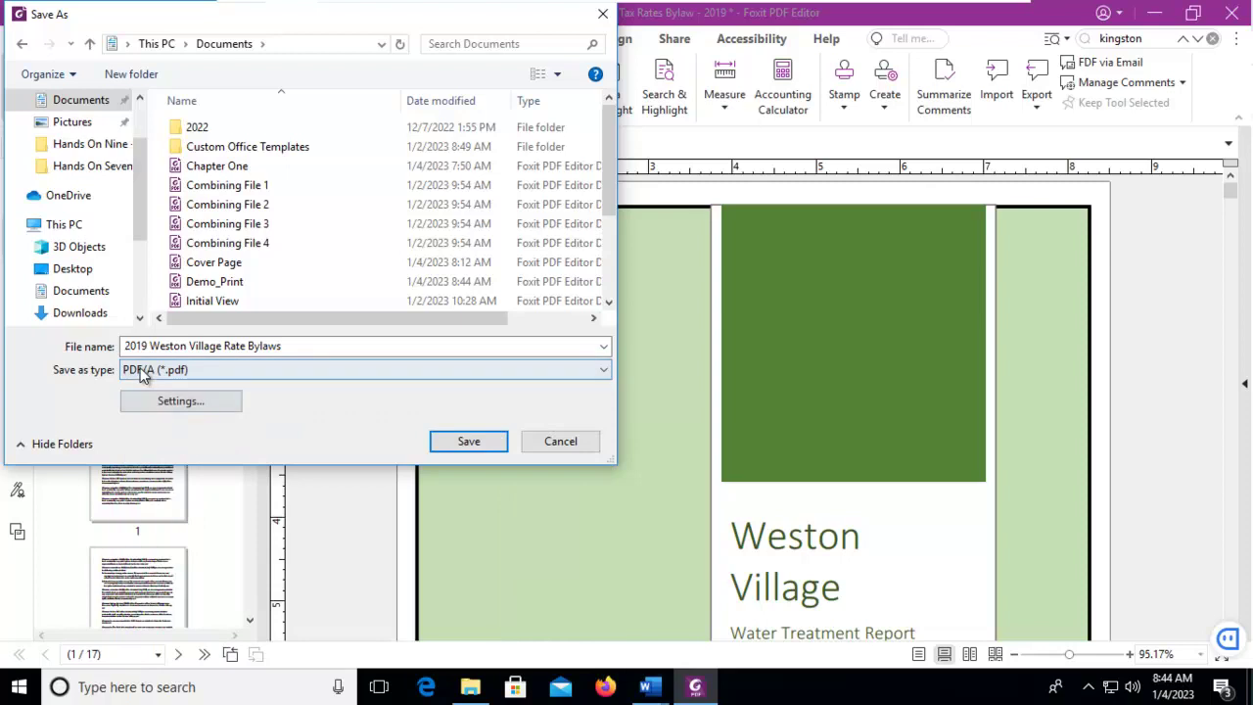
click(559, 441)
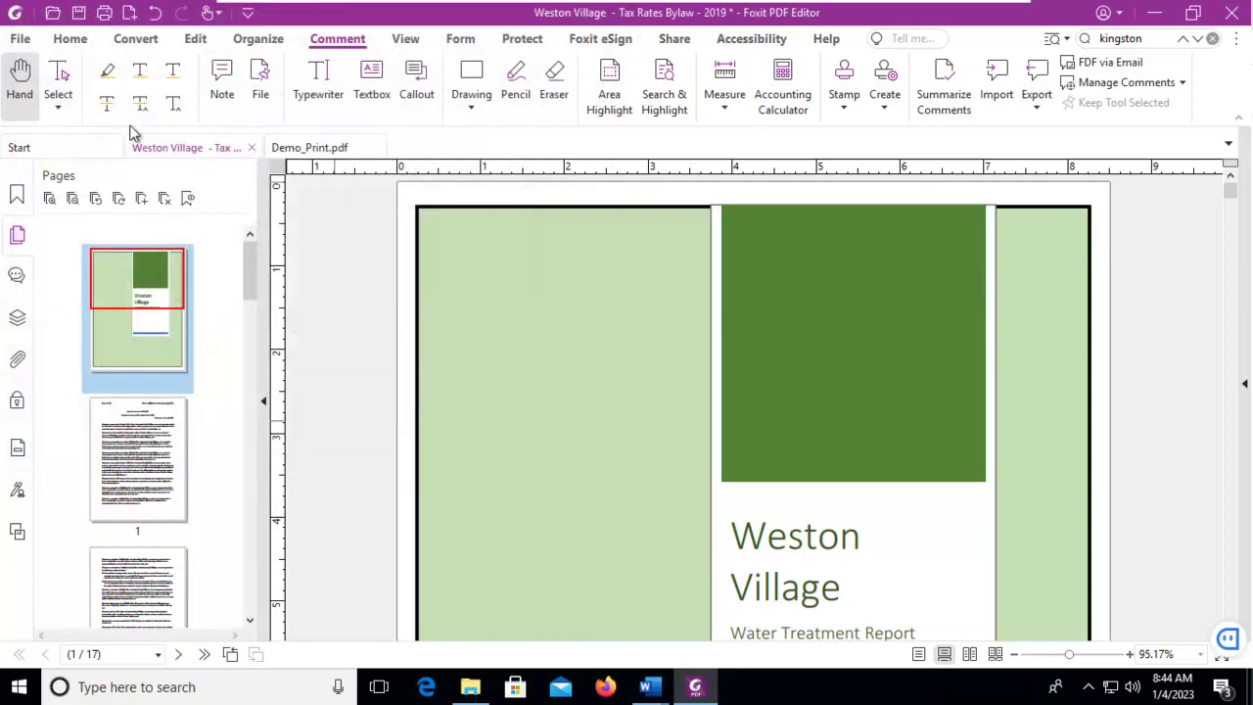
click(19, 41)
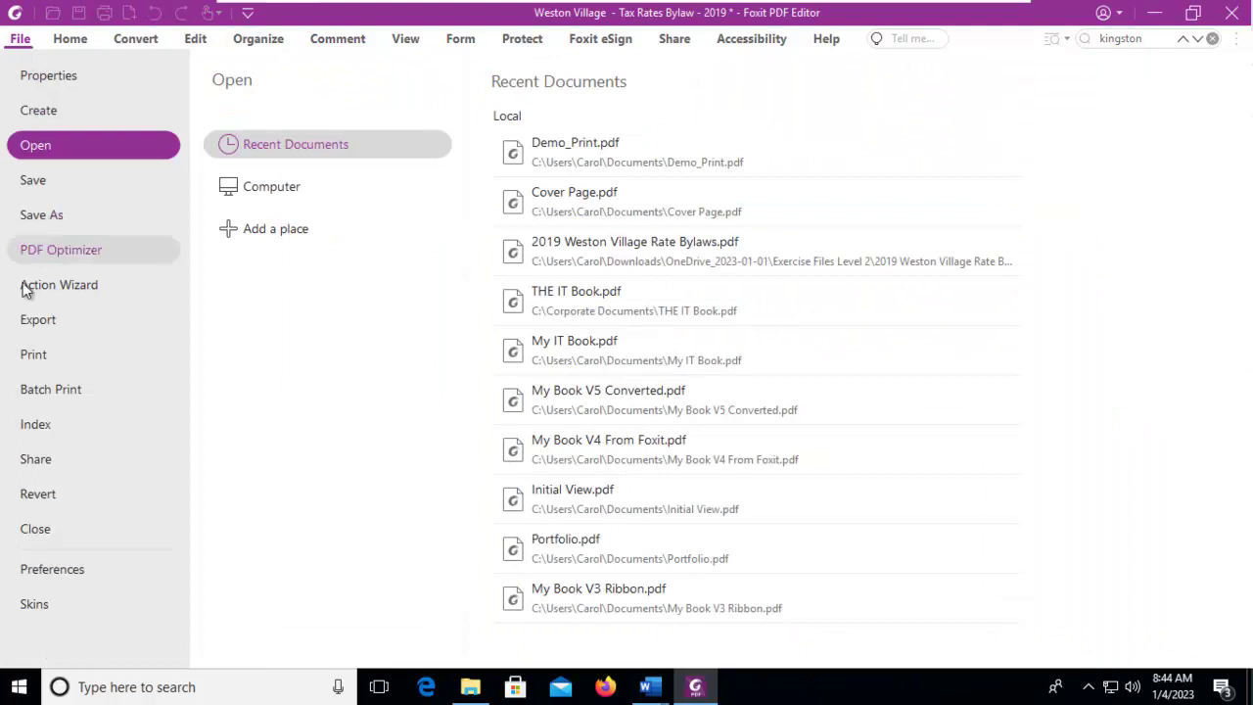
click(33, 328)
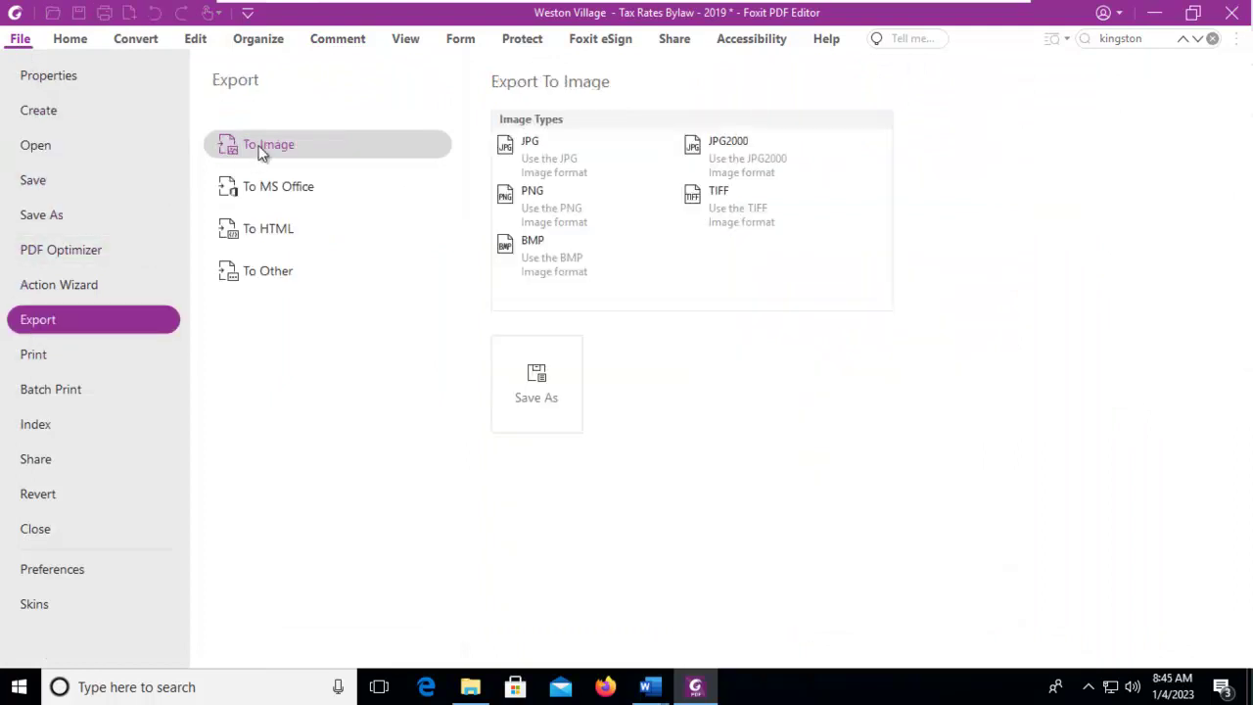
click(268, 263)
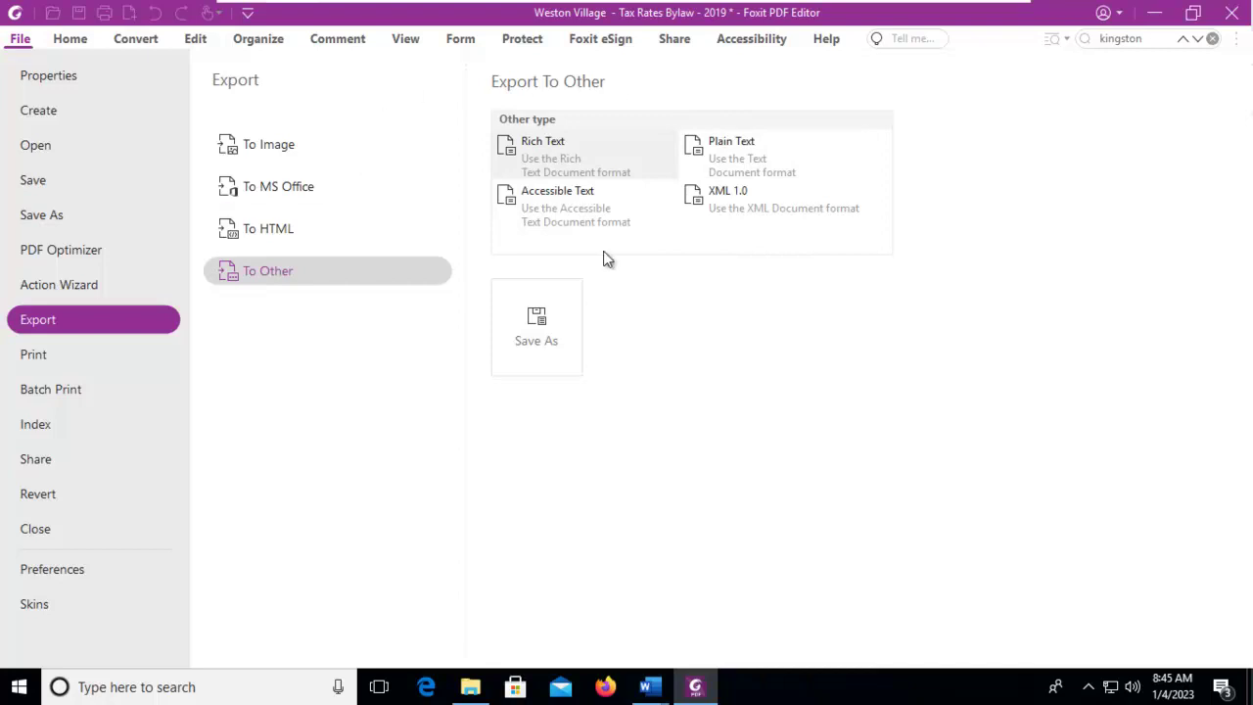
click(25, 214)
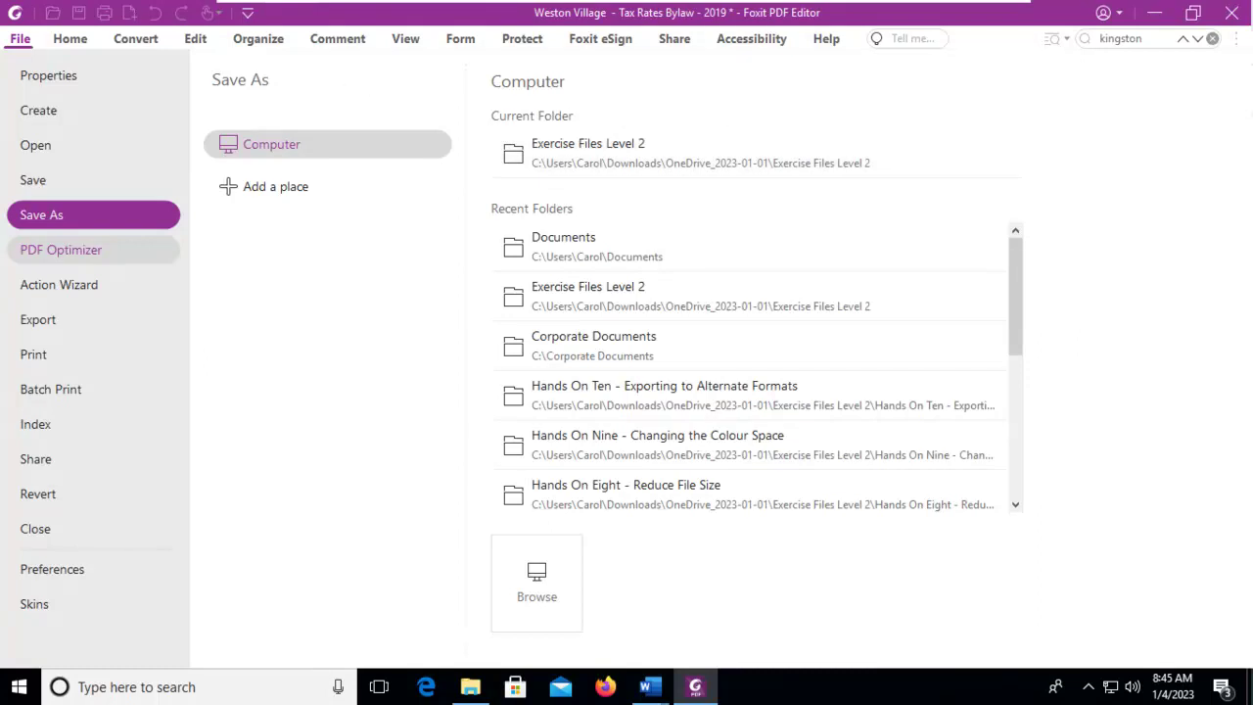
click(36, 145)
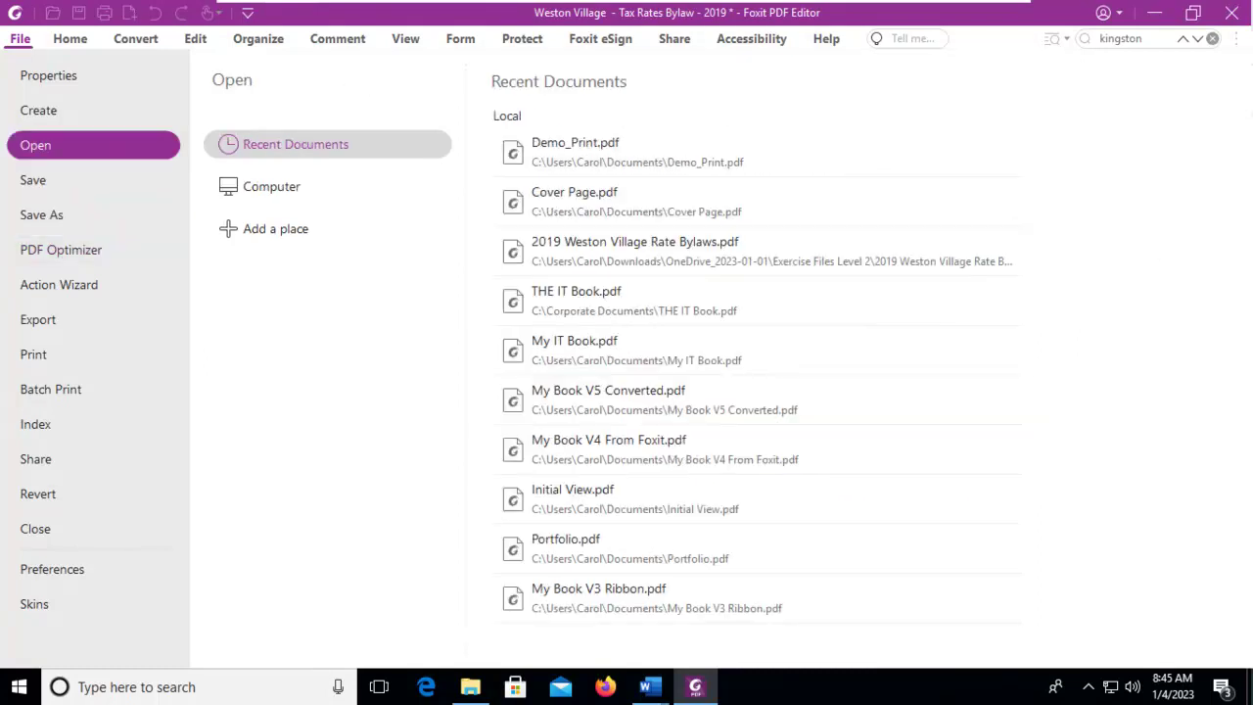
- Open Preflight for the Weston Village document and expand the PDF analysis and PDF/A profile groups
click(134, 40)
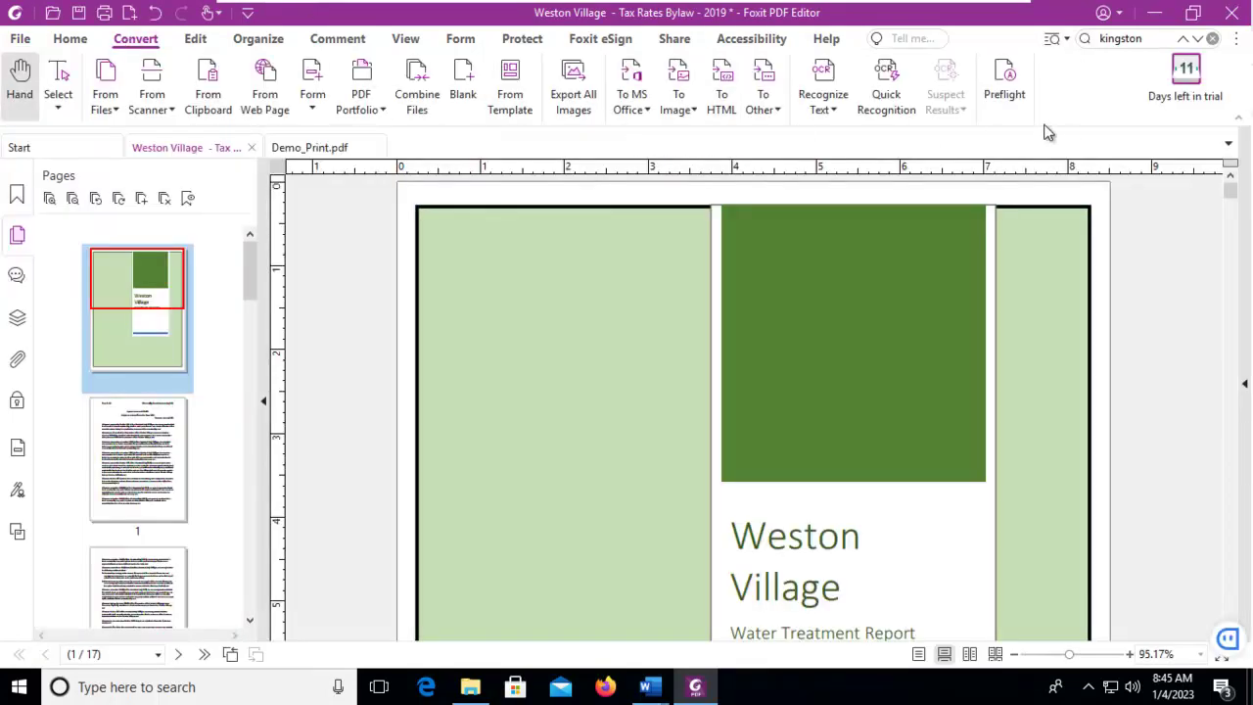
click(1005, 80)
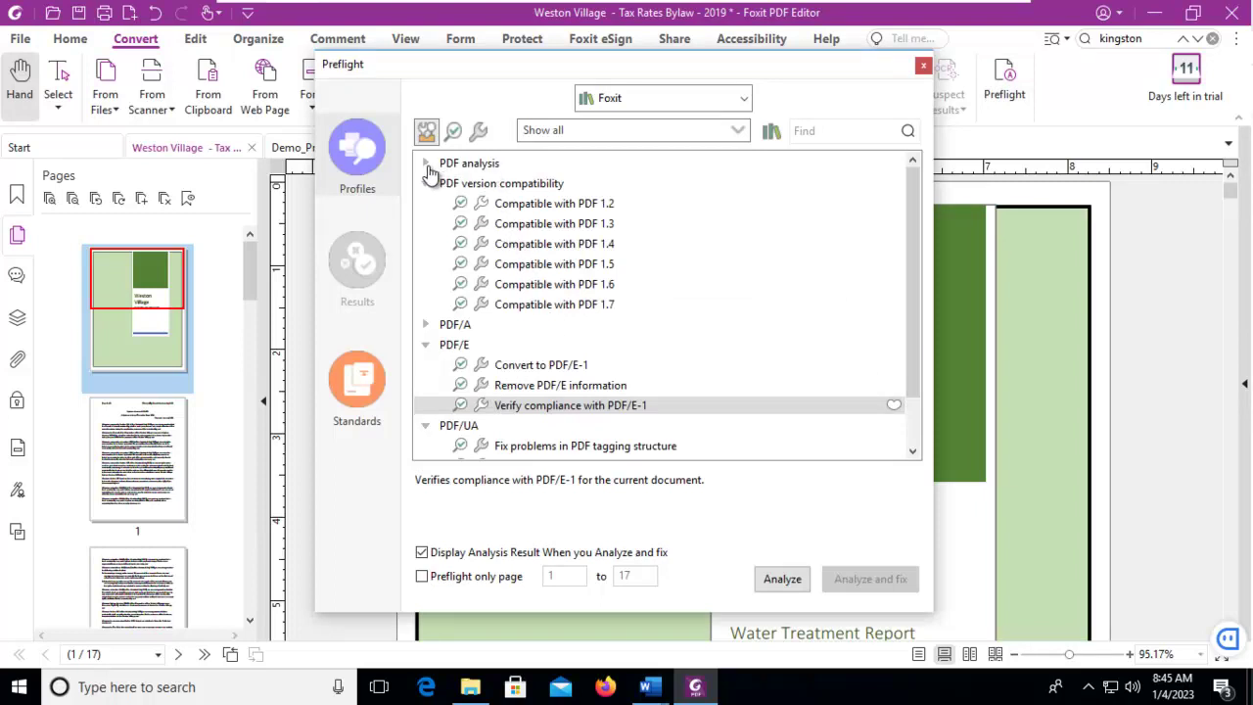
click(458, 166)
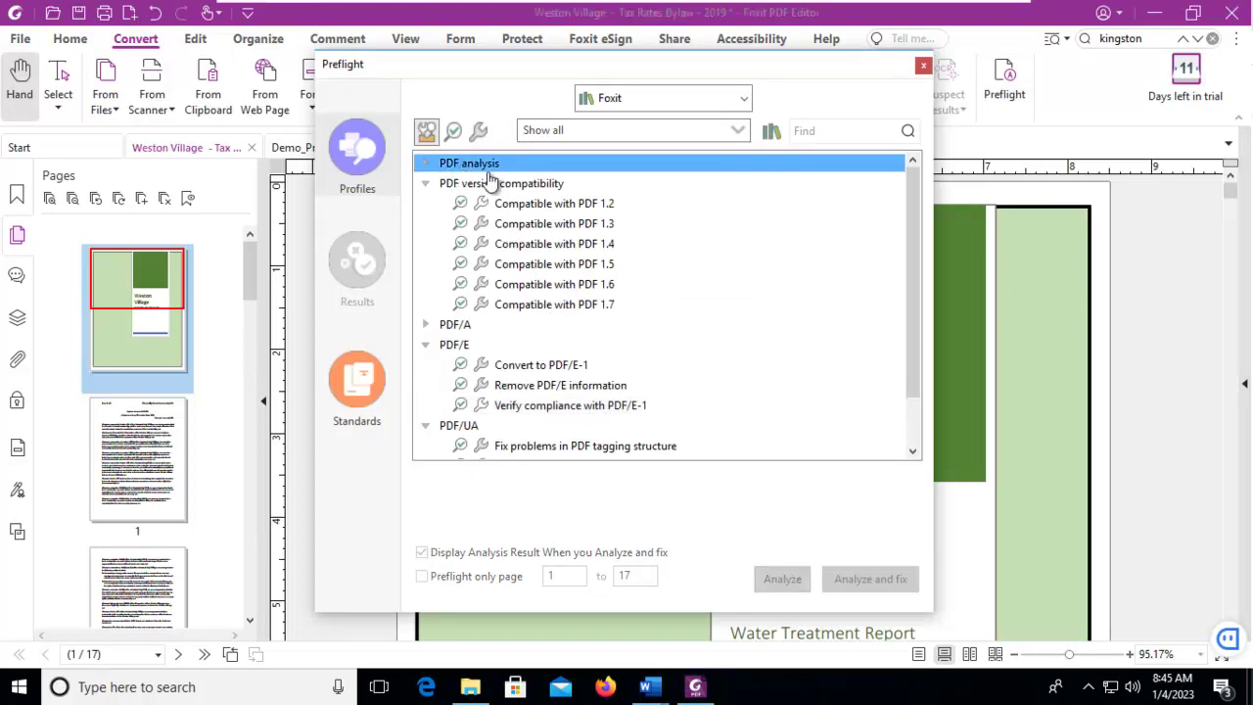
click(426, 164)
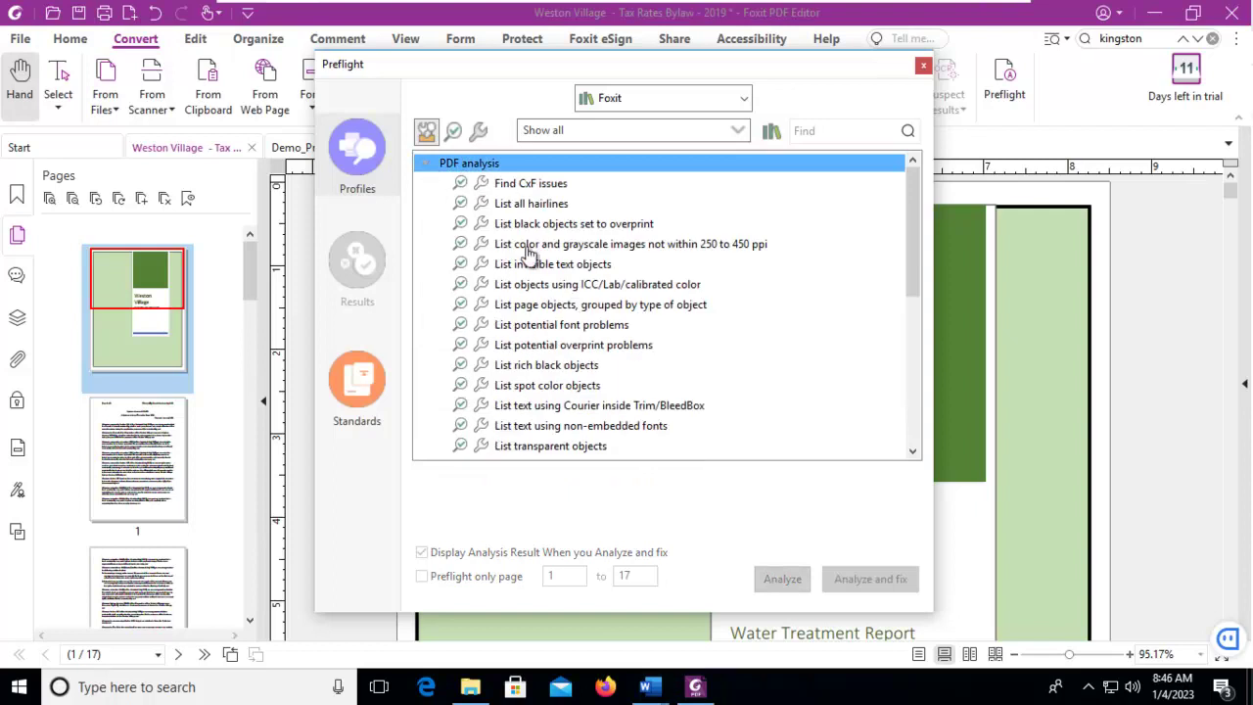
scroll(599, 291, down, 4)
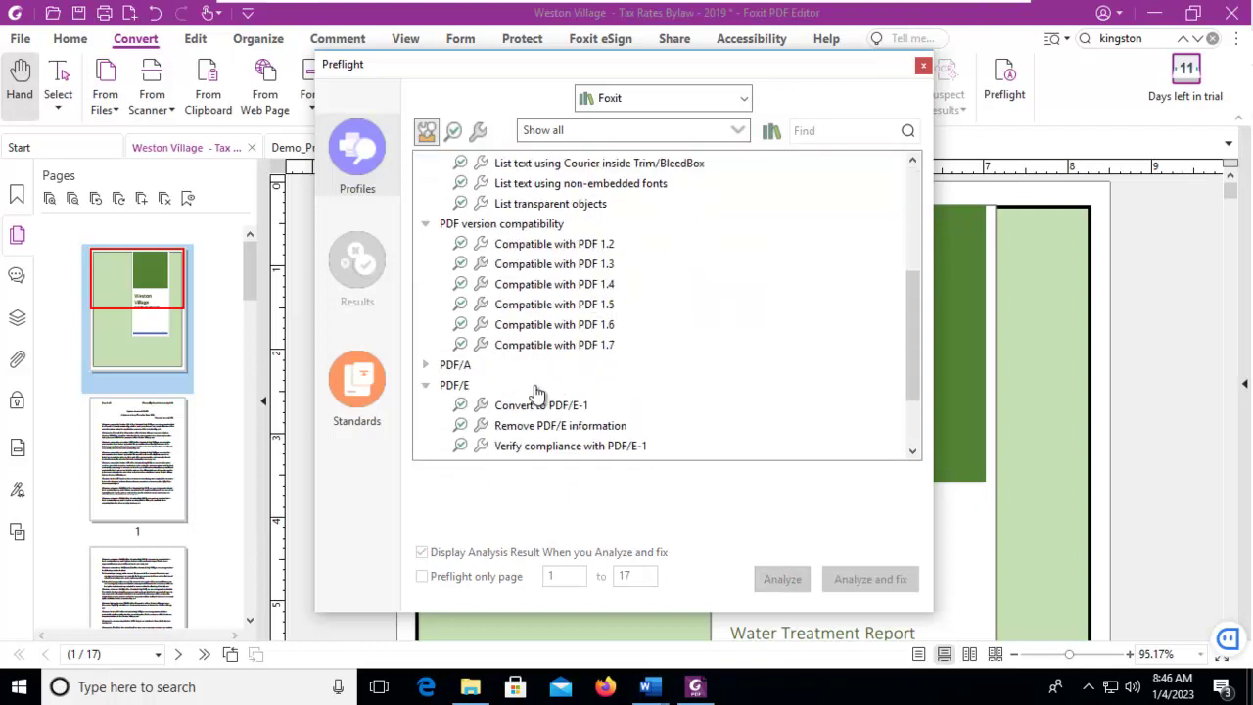
click(427, 365)
- Go through the PDF/A conversion profiles from PDF/A-1a to PDF/A-3u and read their descriptions
click(522, 186)
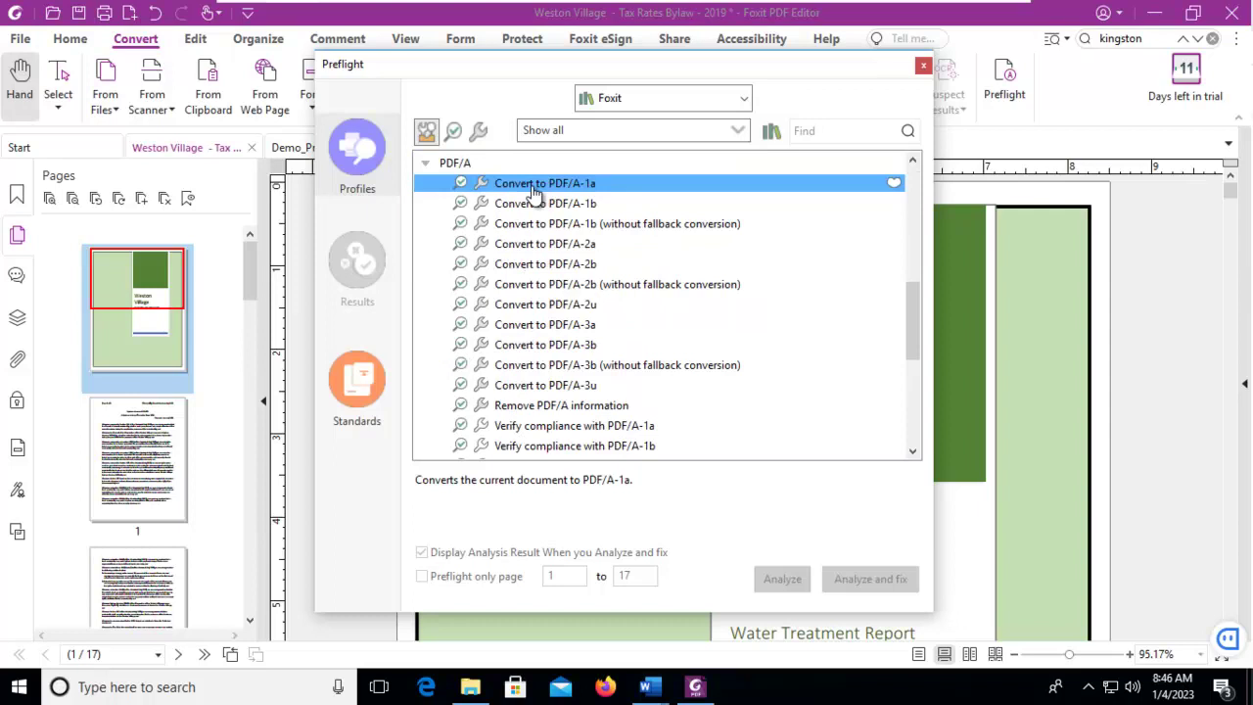
click(563, 203)
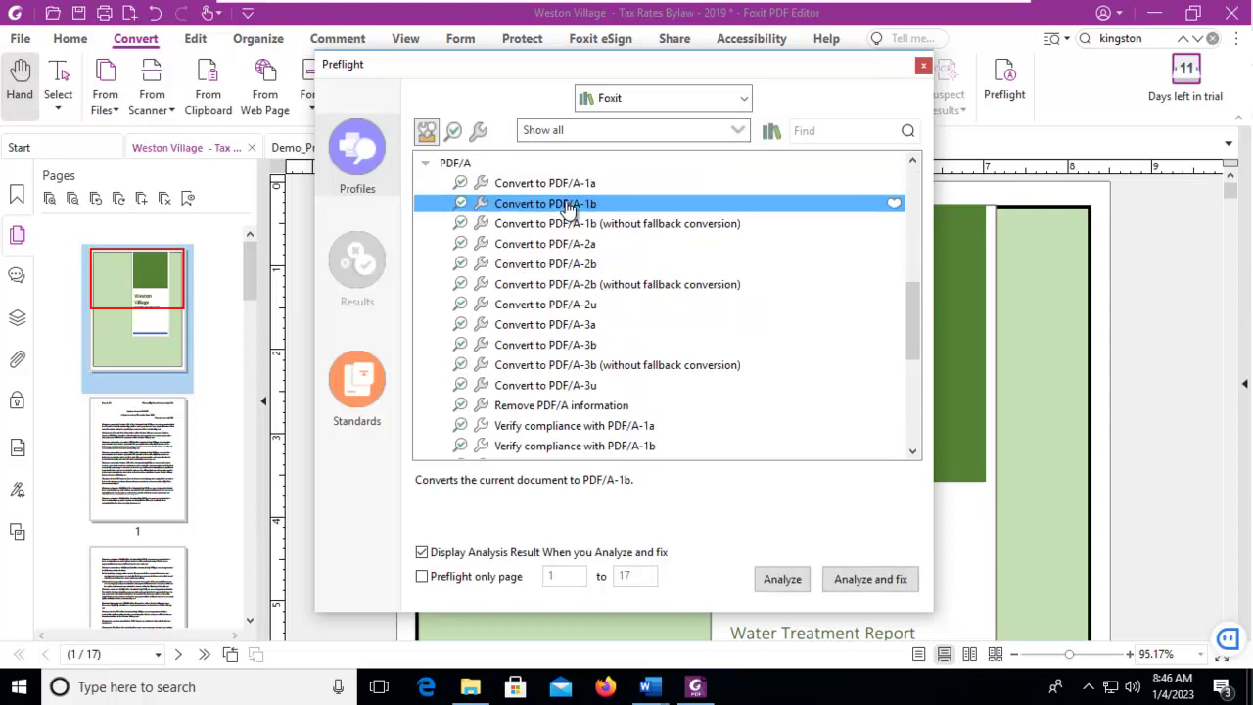
click(566, 225)
click(548, 245)
click(541, 265)
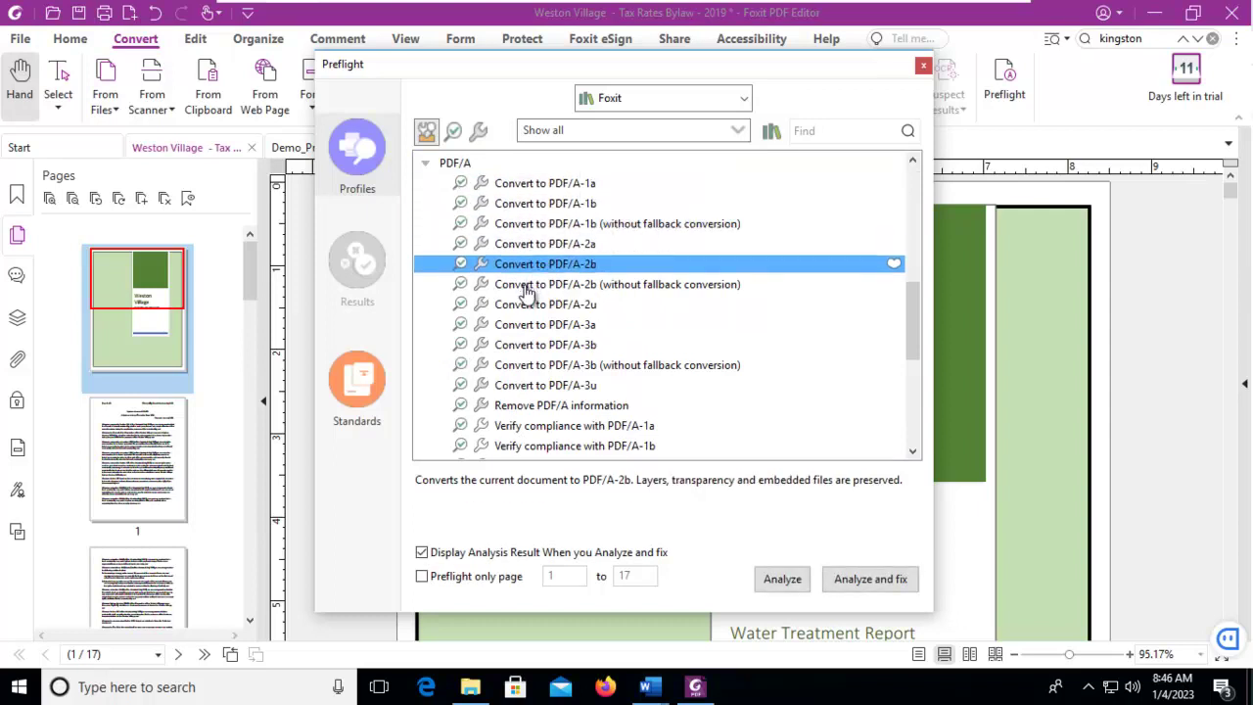
click(530, 286)
click(524, 306)
click(522, 325)
click(518, 346)
click(522, 384)
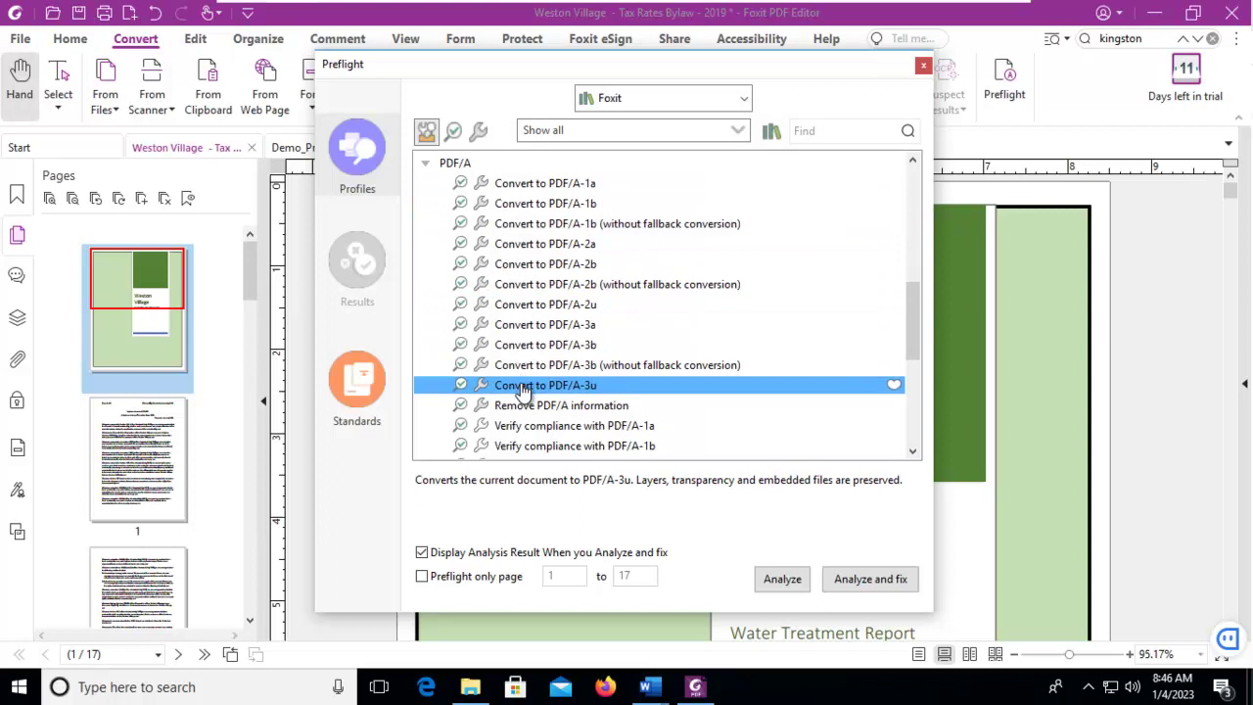
- Analyze the document with the Convert to PDF/A-1a profile, without applying fixes
click(524, 186)
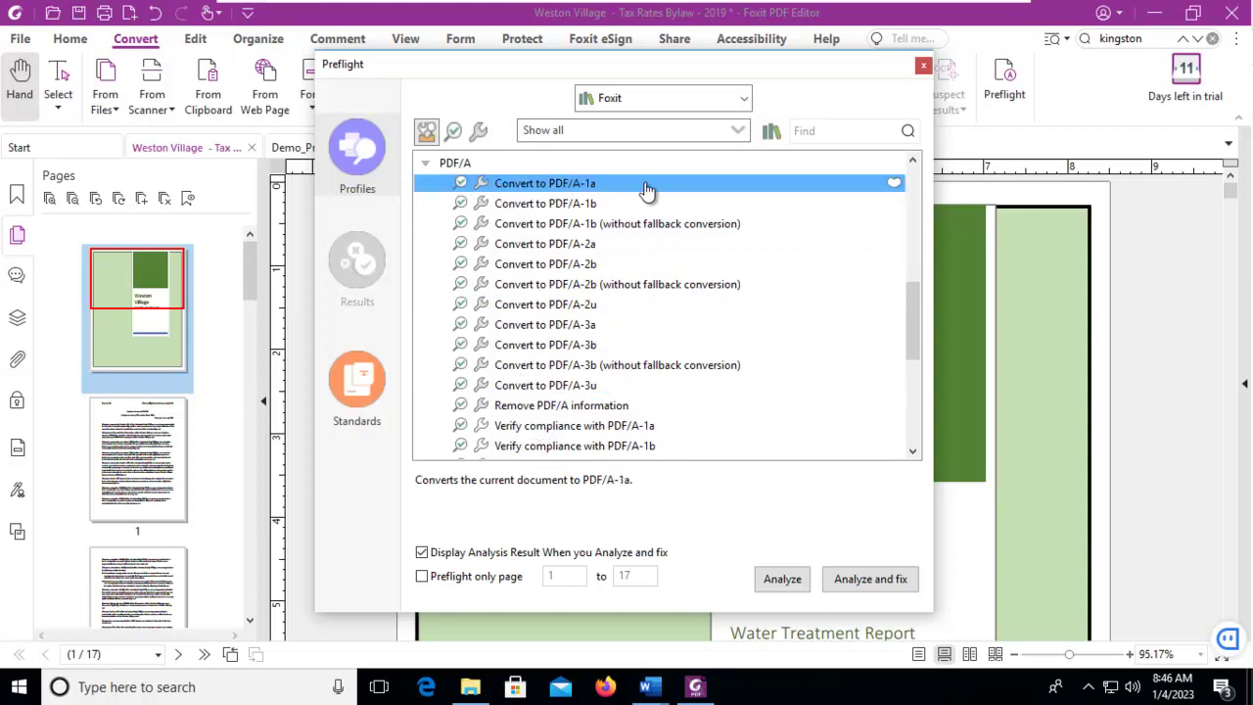
click(783, 581)
click(782, 581)
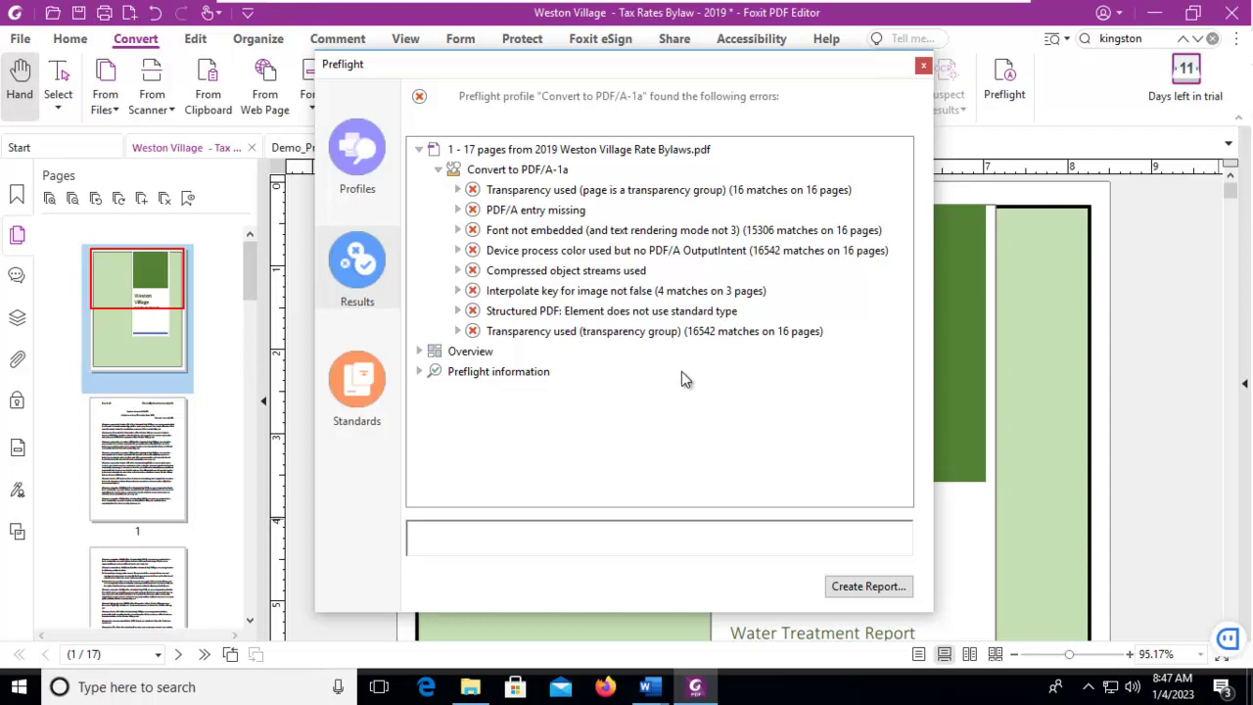
- Examine the errors listed under Convert to PDF/A-1a in the Preflight results and their explanations
click(529, 190)
click(520, 209)
click(520, 230)
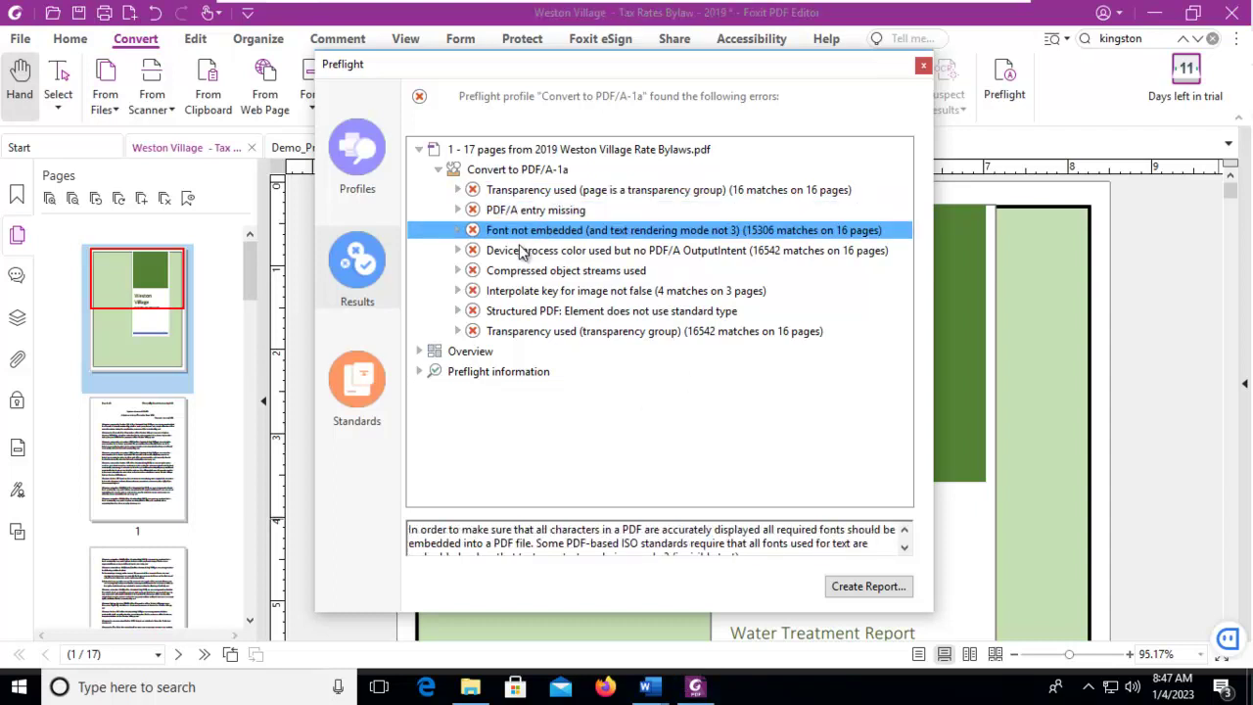
click(519, 251)
click(516, 271)
click(513, 290)
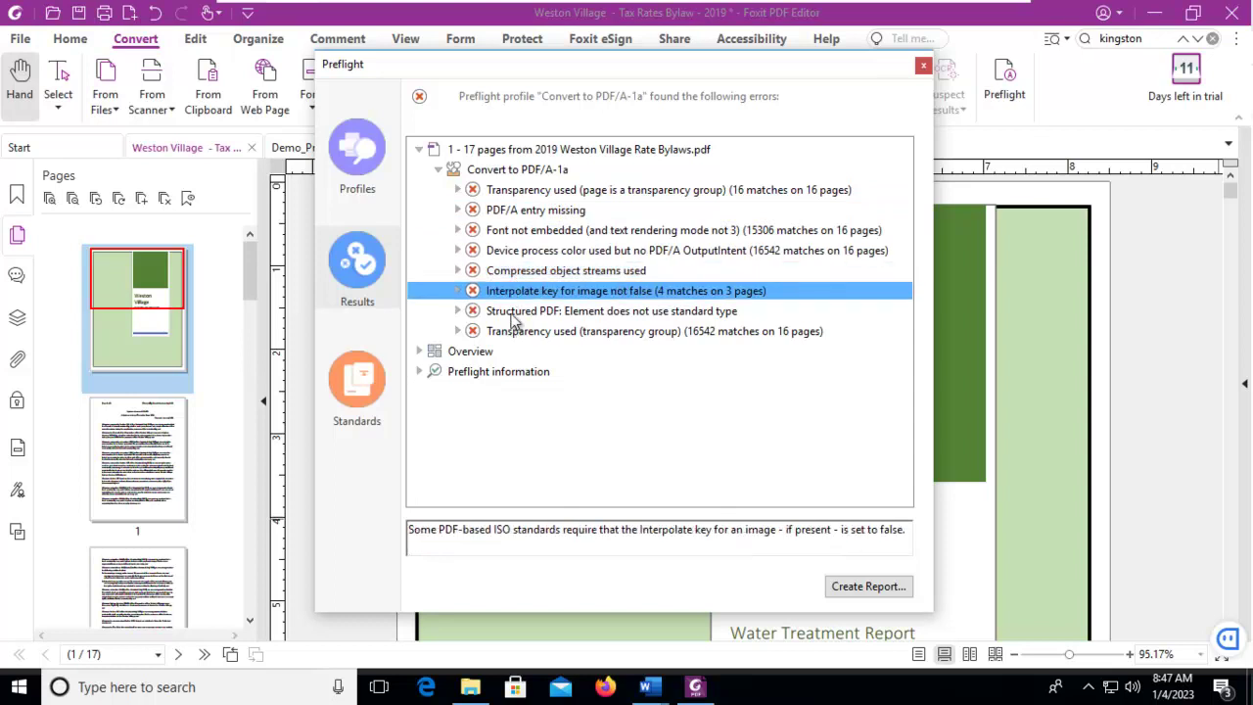
click(514, 331)
click(516, 310)
click(520, 230)
click(527, 190)
click(499, 170)
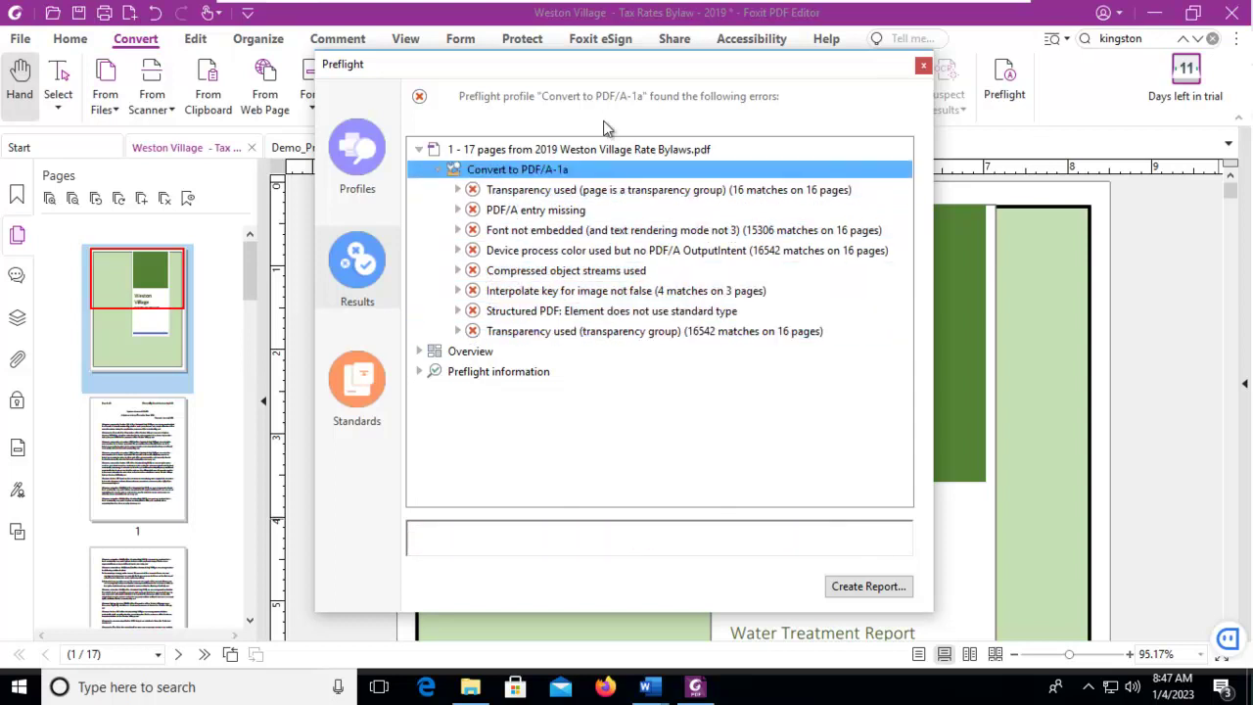
- View the save options for a PDF report of the Preflight results, and close Preflight without saving a report
click(887, 585)
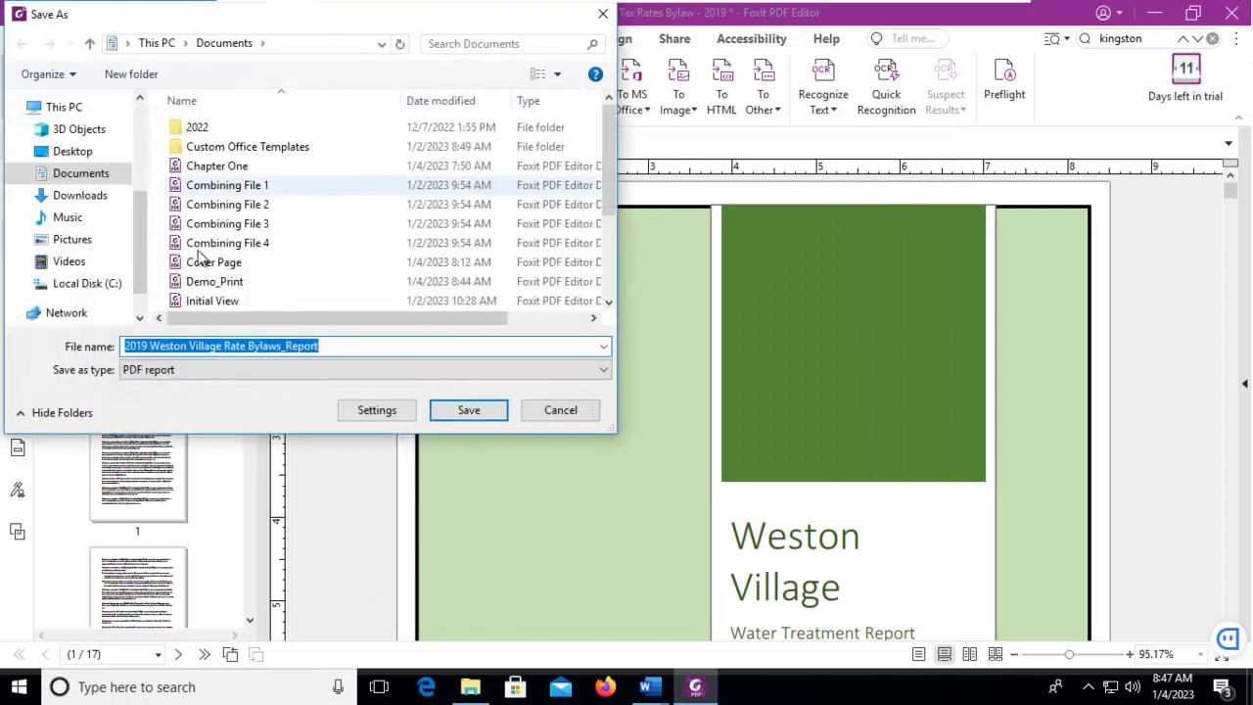
click(566, 411)
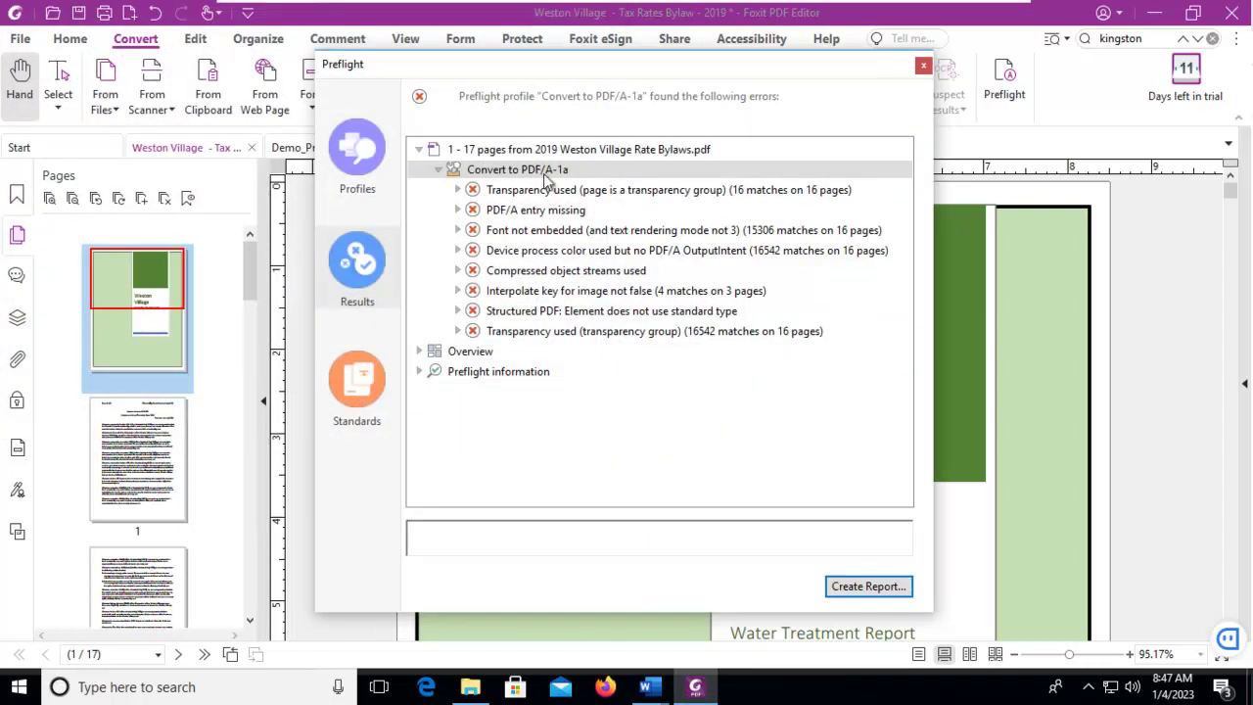
click(923, 64)
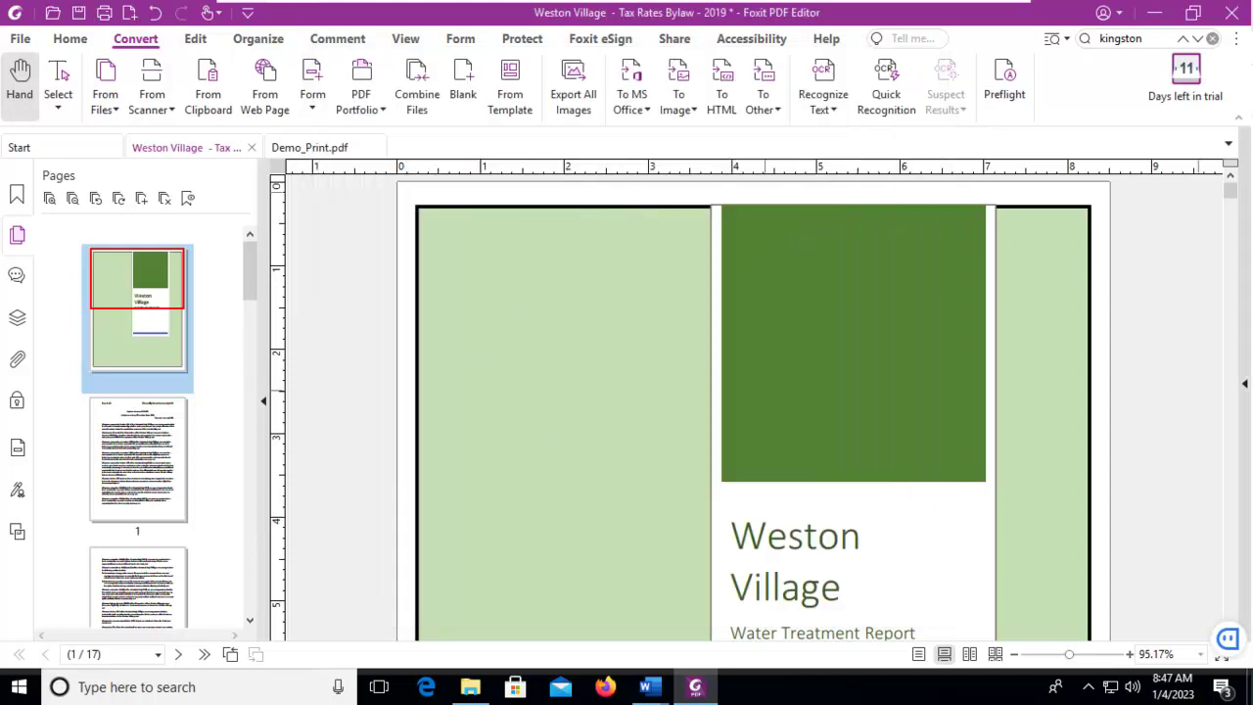